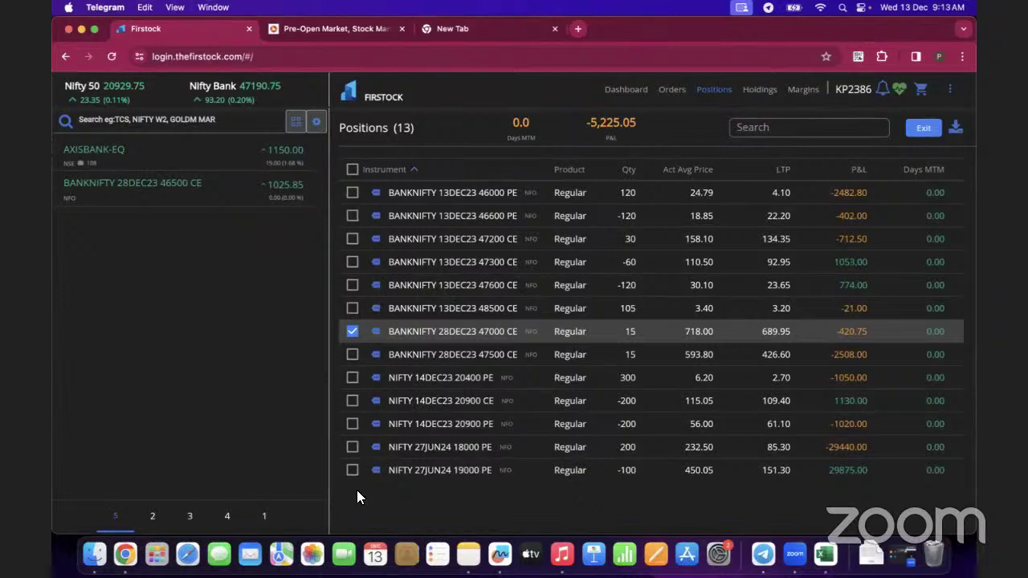
# - Check the 47200 CE, 47300 CE, 46600 PE, 47600 CE and NIFTY 20900 CE/PE rows
pyautogui.click(353, 238)
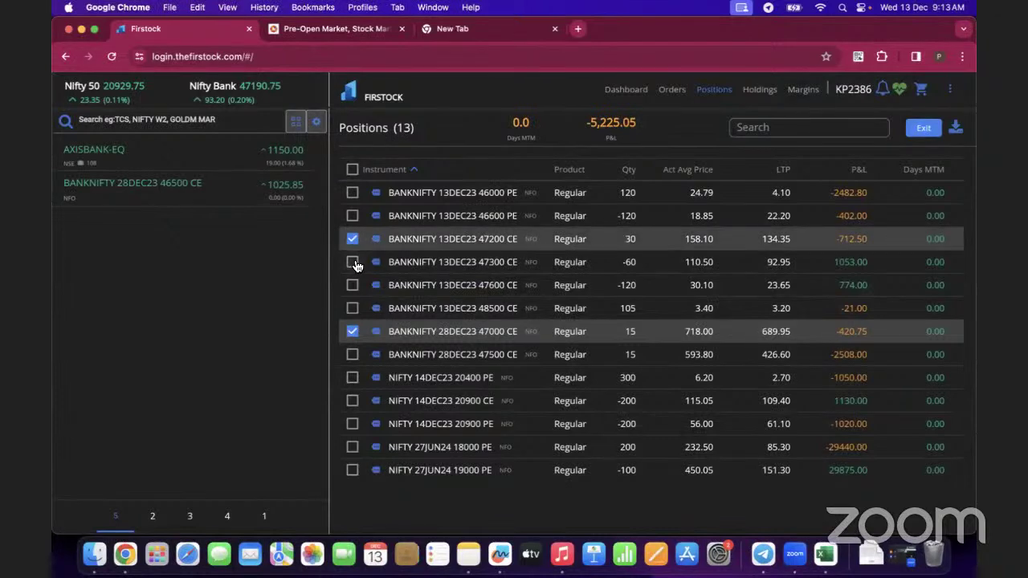
pyautogui.click(354, 263)
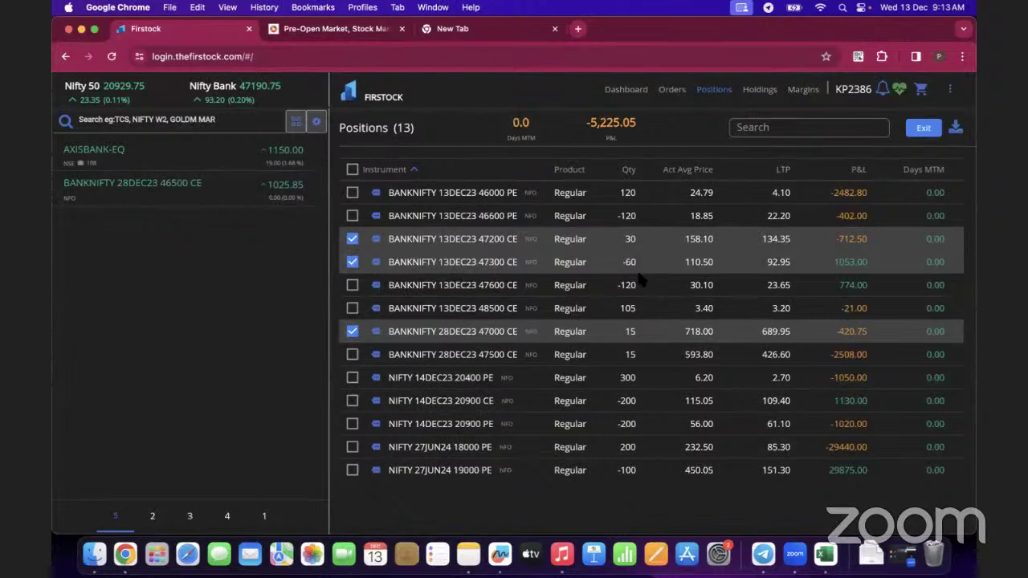
pyautogui.scroll(-1, 640, 279)
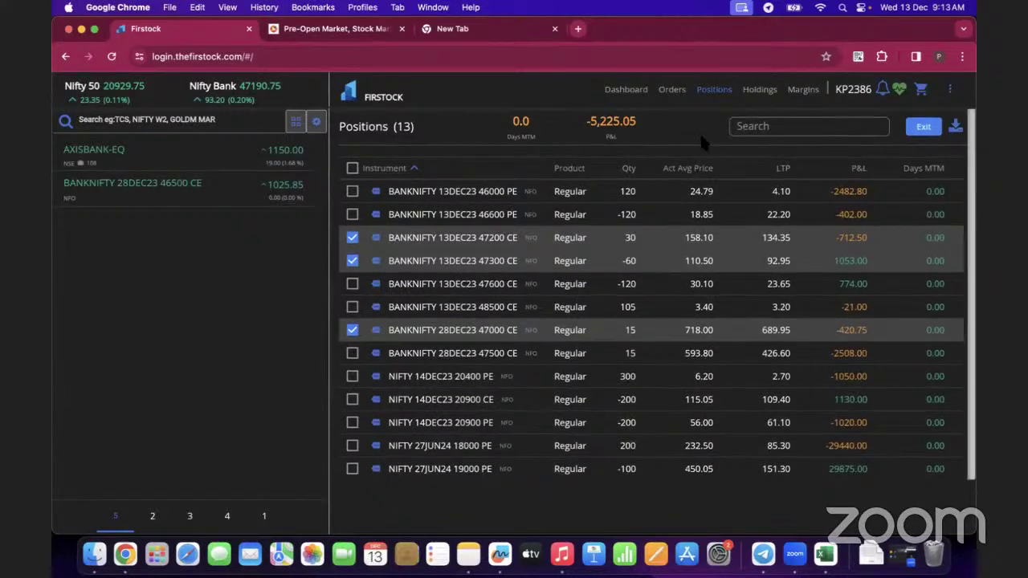
pyautogui.click(351, 215)
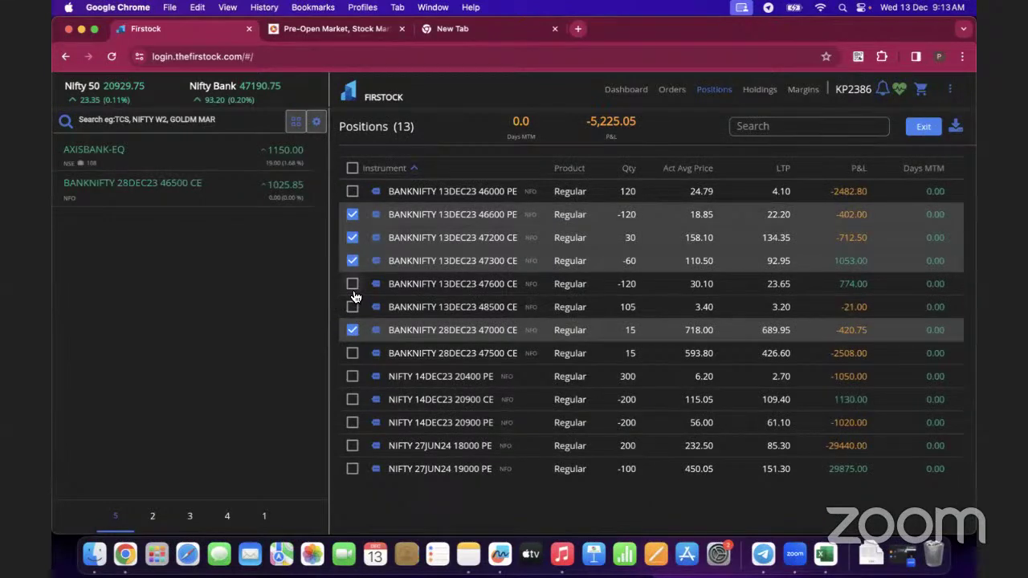
pyautogui.click(352, 284)
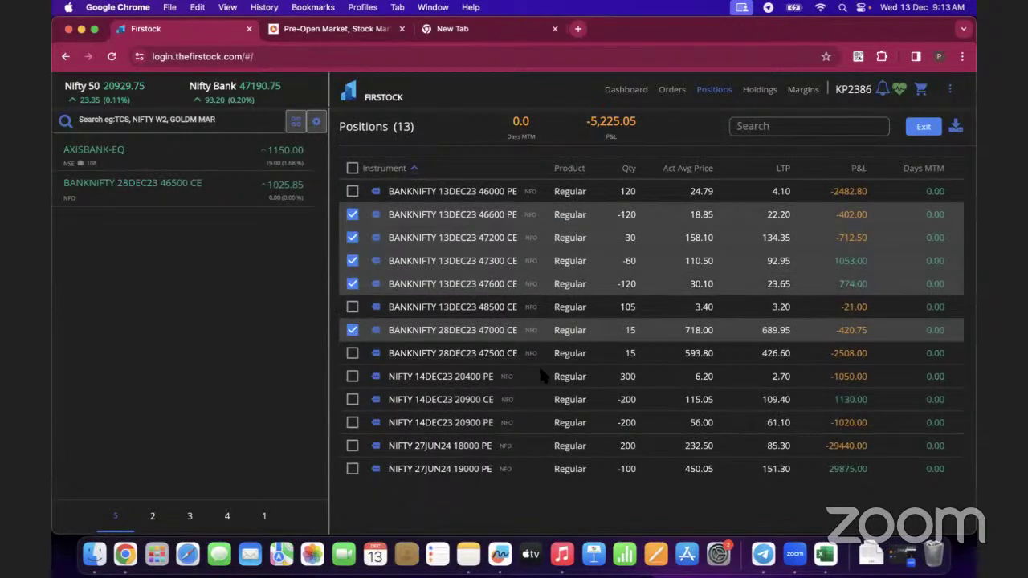
pyautogui.scroll(-1, 540, 374)
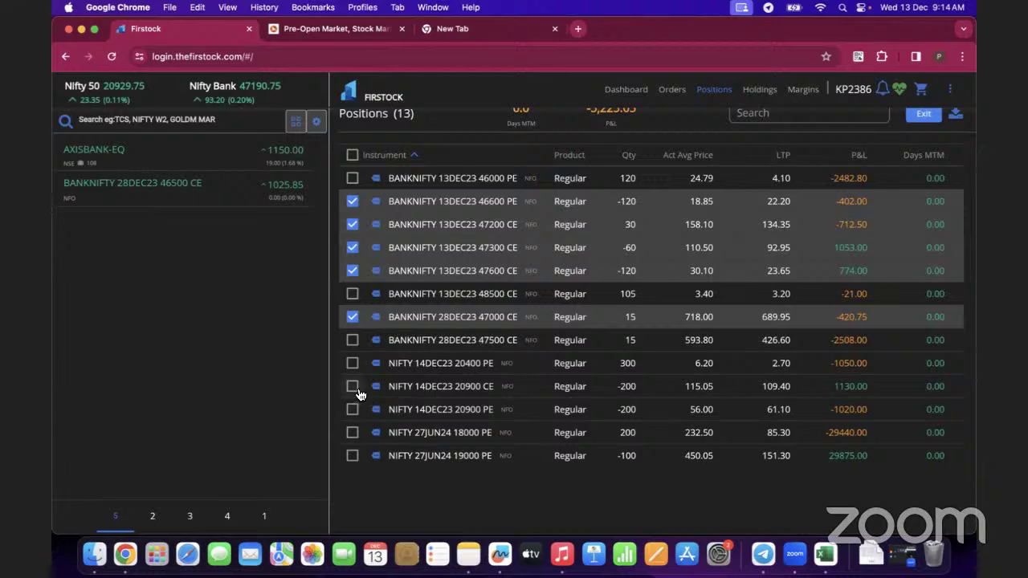
pyautogui.click(352, 387)
pyautogui.click(352, 410)
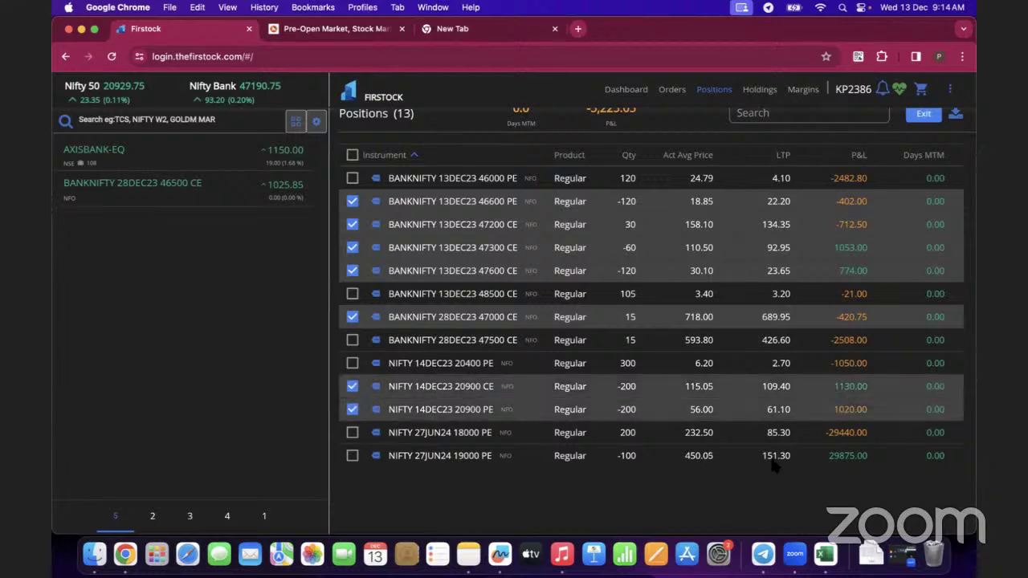
pyautogui.scroll(1, 765, 419)
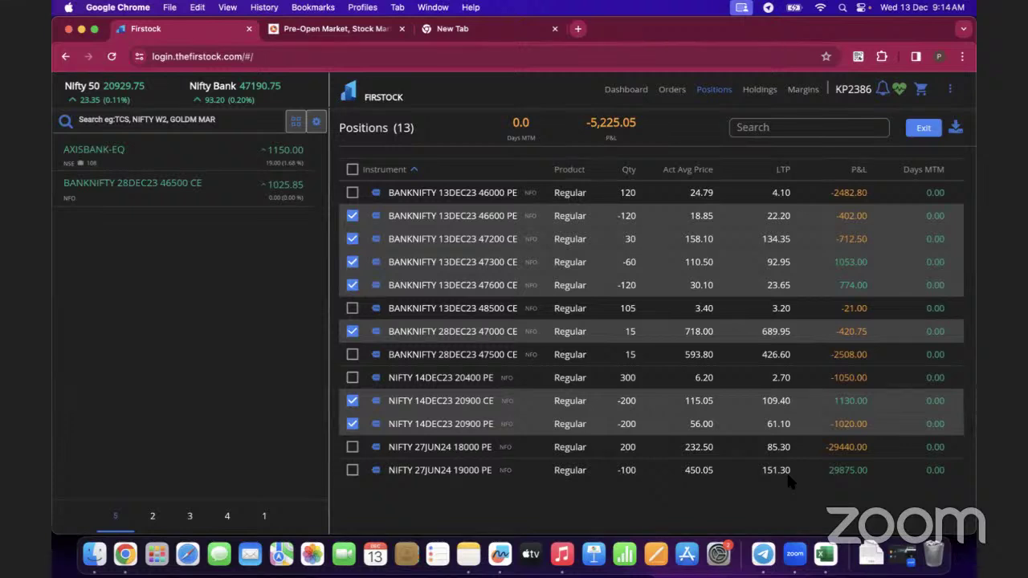
# - Uncheck all 13 positions using the table's select-all header checkbox
pyautogui.click(352, 169)
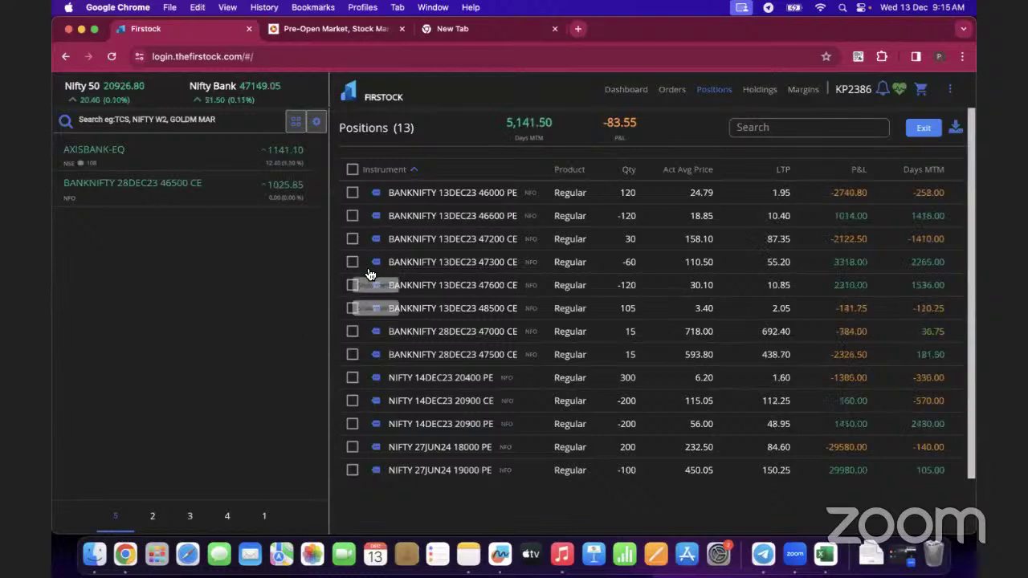
pyautogui.click(374, 331)
pyautogui.click(423, 356)
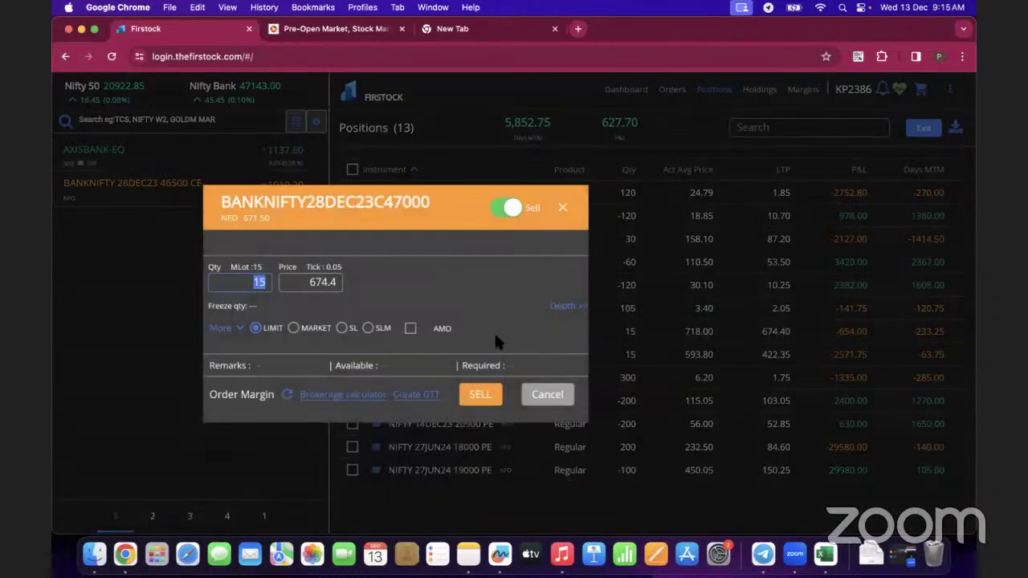
pyautogui.click(563, 306)
pyautogui.moveTo(638, 230); pyautogui.dragTo(522, 401)
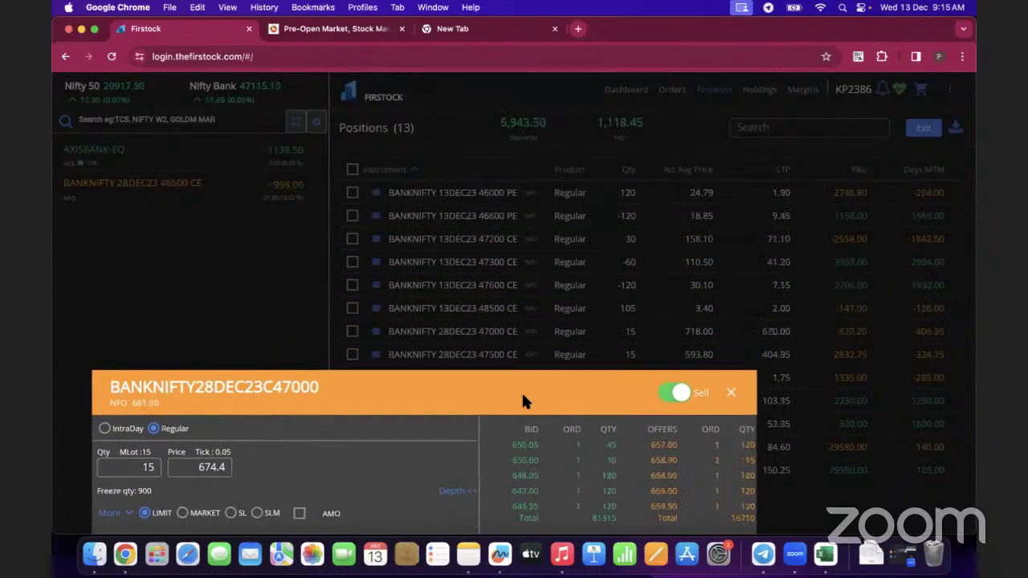
pyautogui.moveTo(523, 401); pyautogui.dragTo(566, 254)
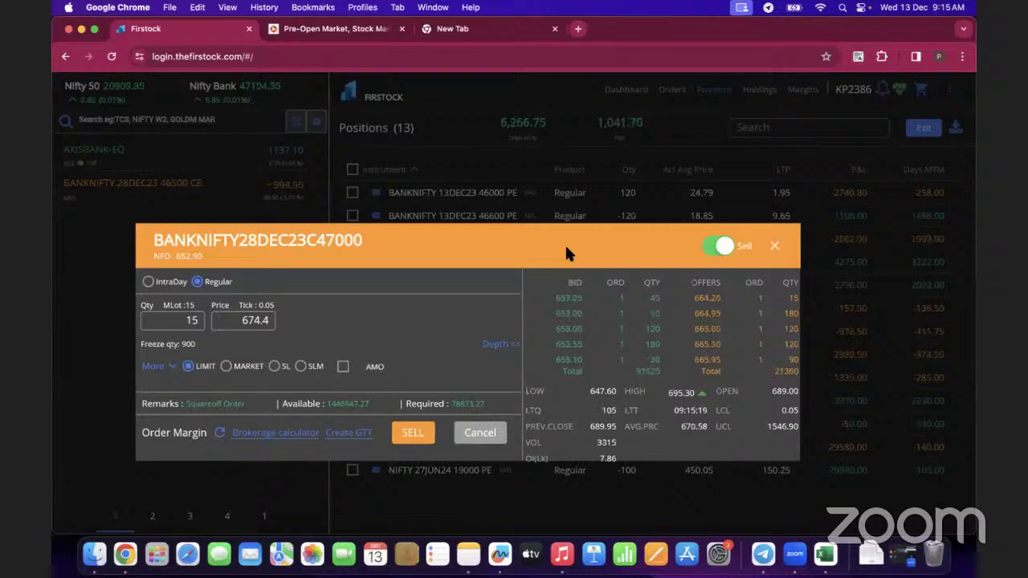
pyautogui.click(775, 248)
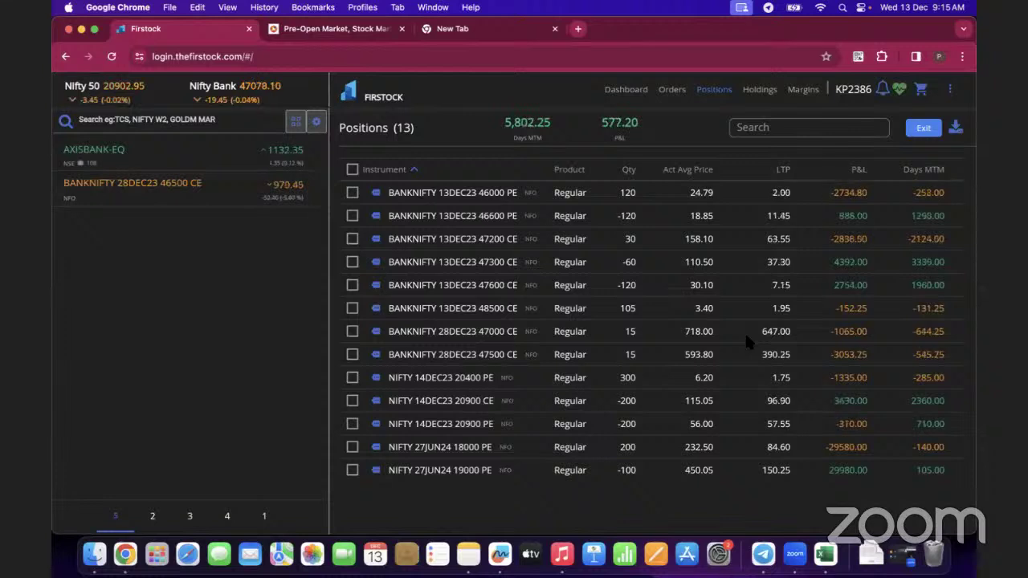
# - Check the BANKNIFTY 13DEC23 46600 PE and 47600 CE short position rows
pyautogui.scroll(-1, 745, 337)
pyautogui.scroll(-1, 746, 337)
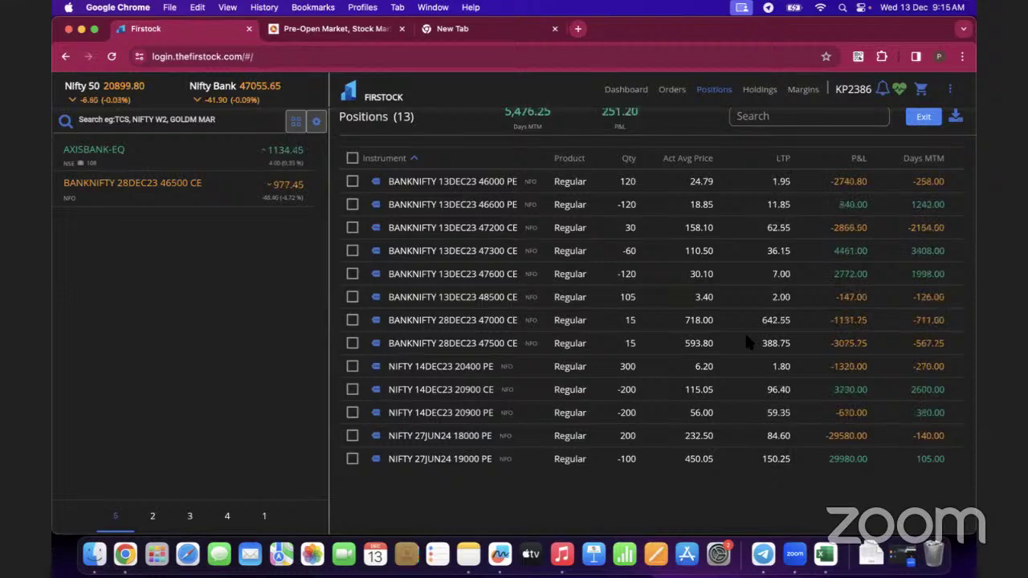
pyautogui.click(352, 205)
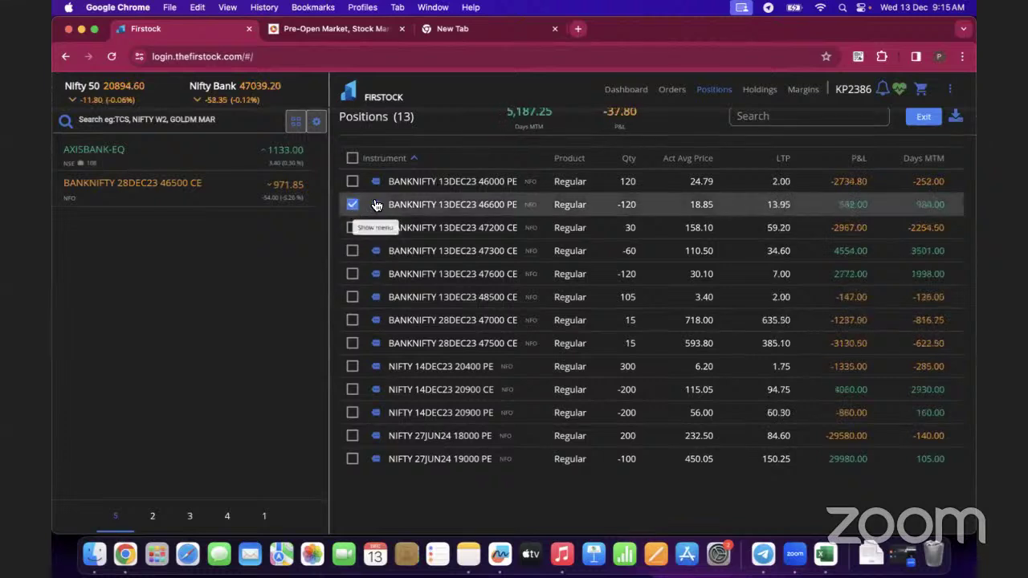
pyautogui.click(353, 275)
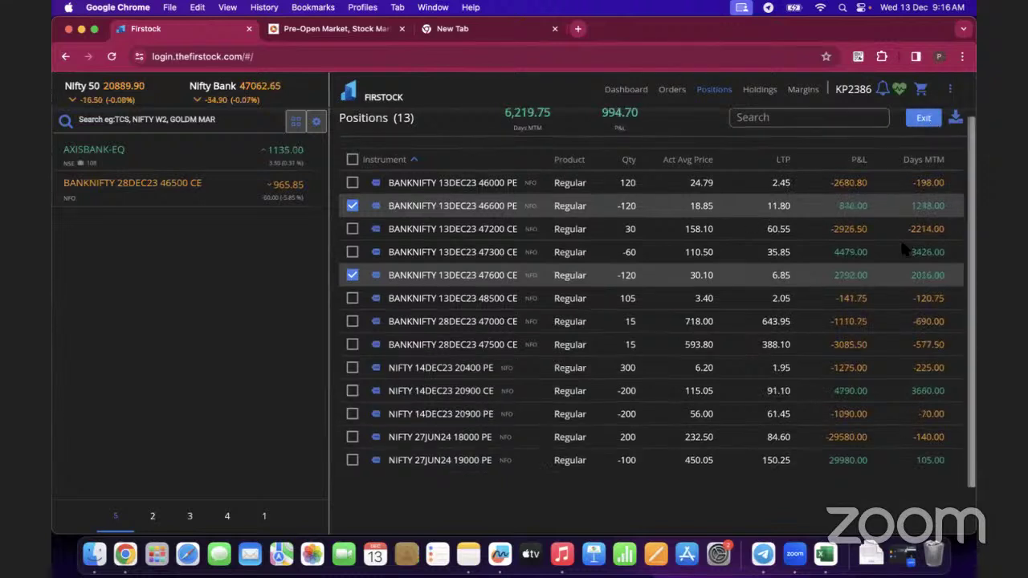
pyautogui.scroll(1, 908, 248)
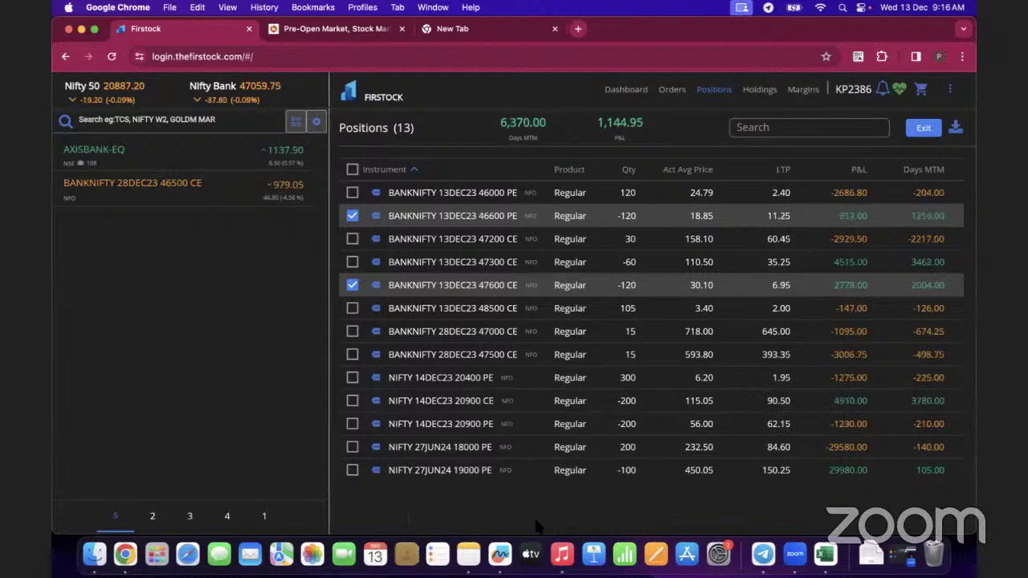
# - Add checks to the 47200 CE, 47300 CE, 28DEC23 47000 CE and NIFTY 20900 CE/PE rows
pyautogui.click(352, 238)
pyautogui.click(351, 262)
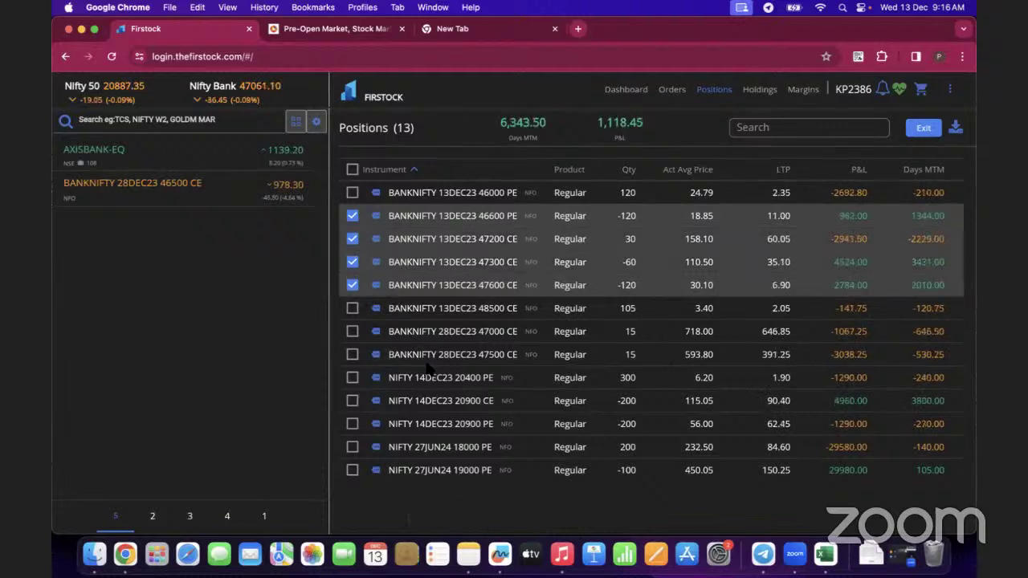
pyautogui.click(353, 332)
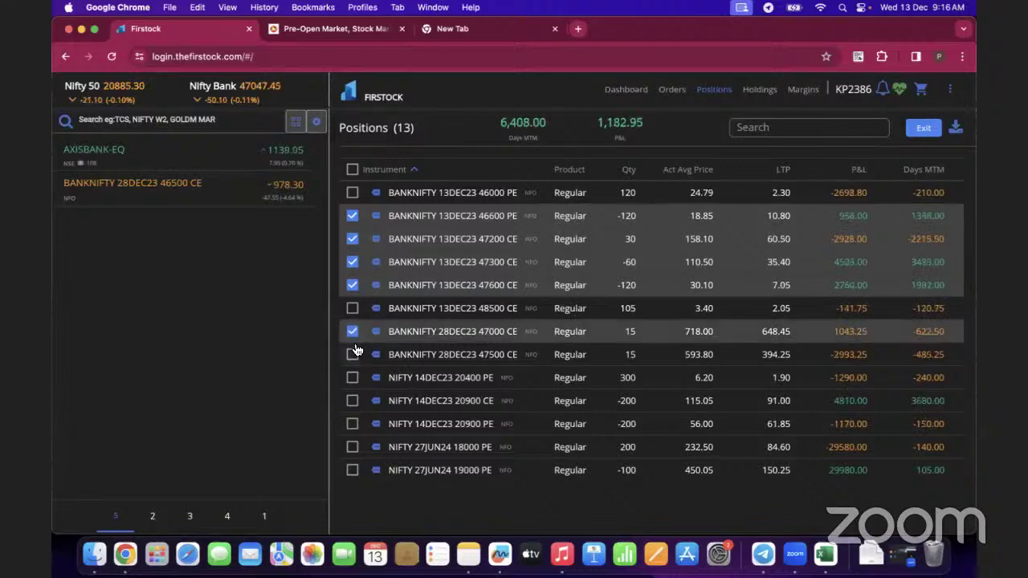
pyautogui.click(352, 401)
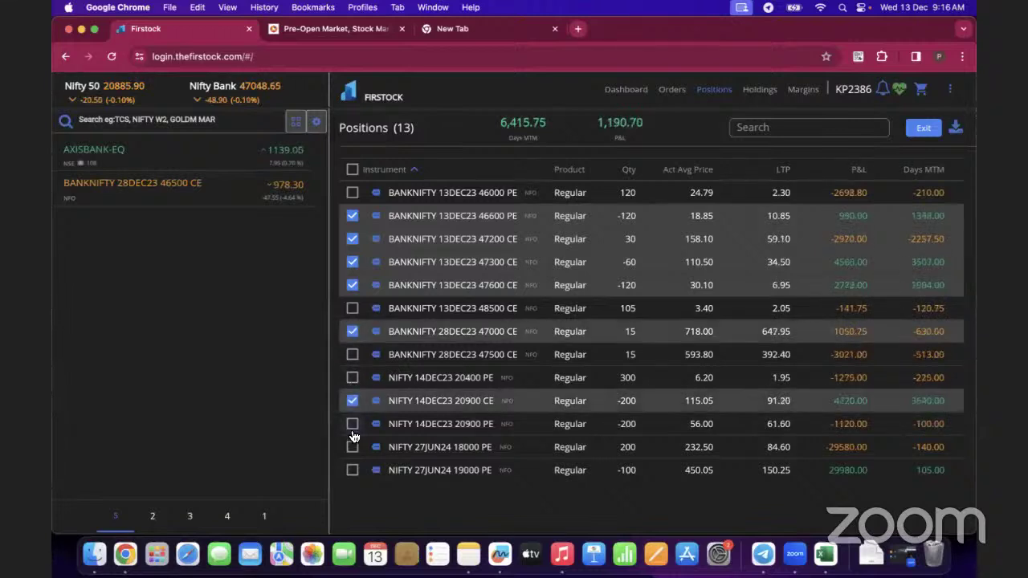
pyautogui.click(351, 423)
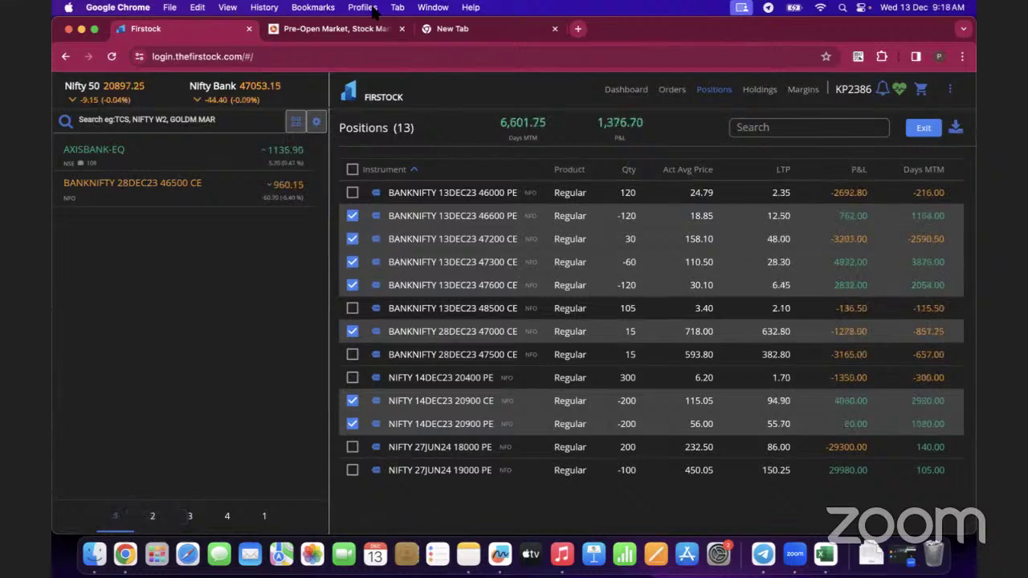
# - Expand AXISBANK-EQ in the watchlist to show its market depth and day statistics
pyautogui.click(176, 155)
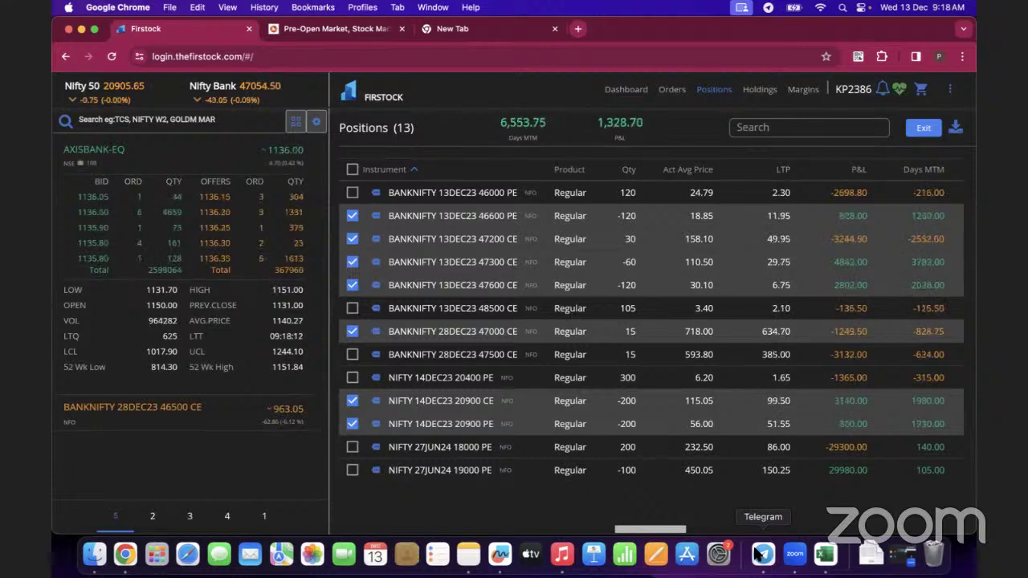
# - Open bseindia.com in the new tab and enter 'axis' in its Get Quote search
pyautogui.click(452, 29)
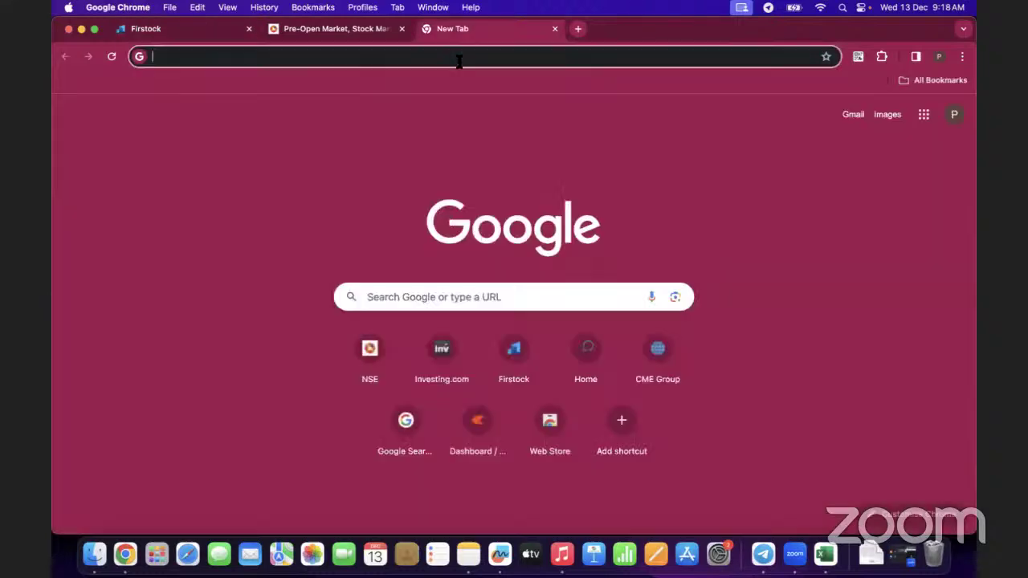
pyautogui.click(457, 56)
pyautogui.write('bse')
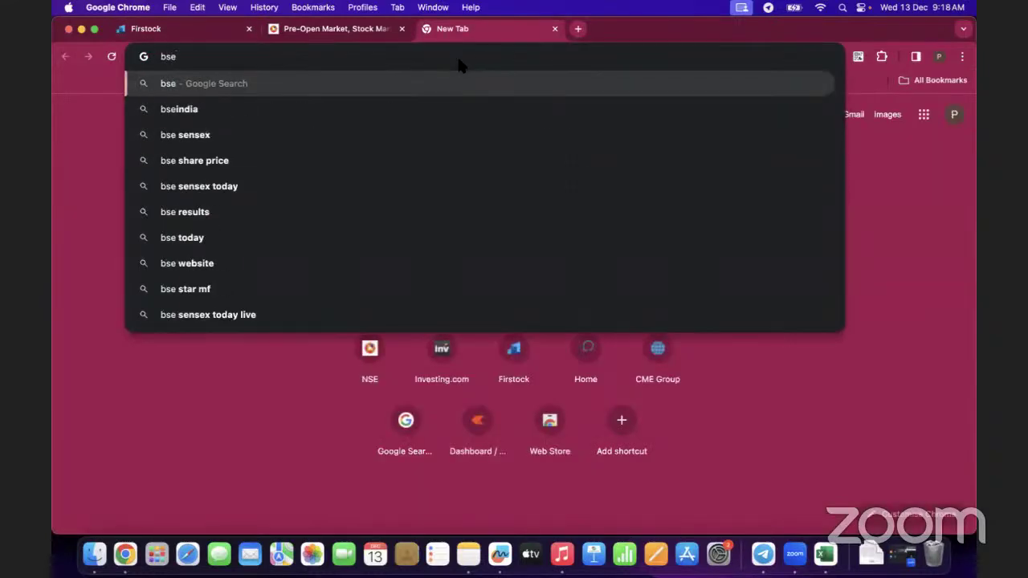
pyautogui.click(161, 109)
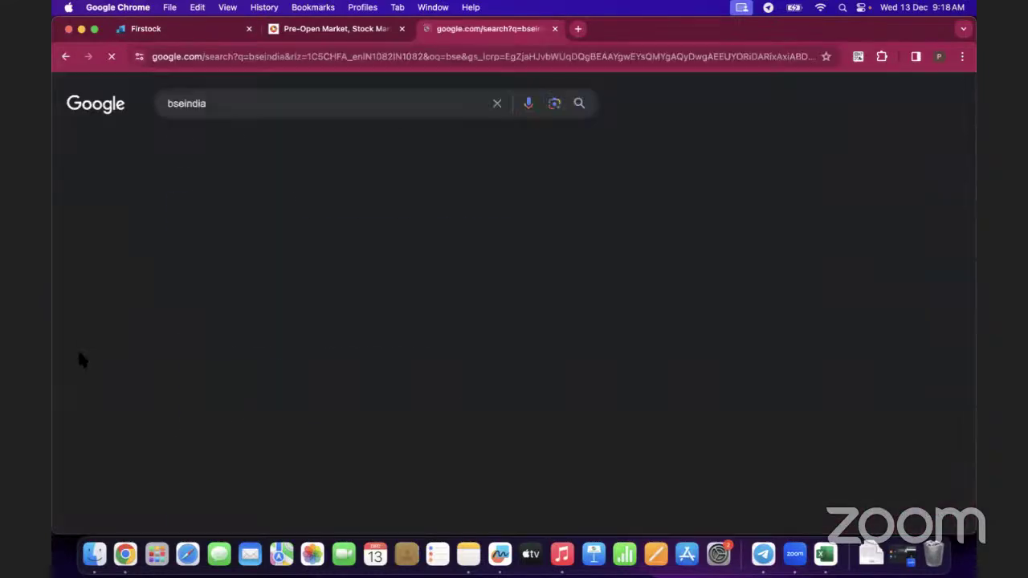
pyautogui.click(321, 225)
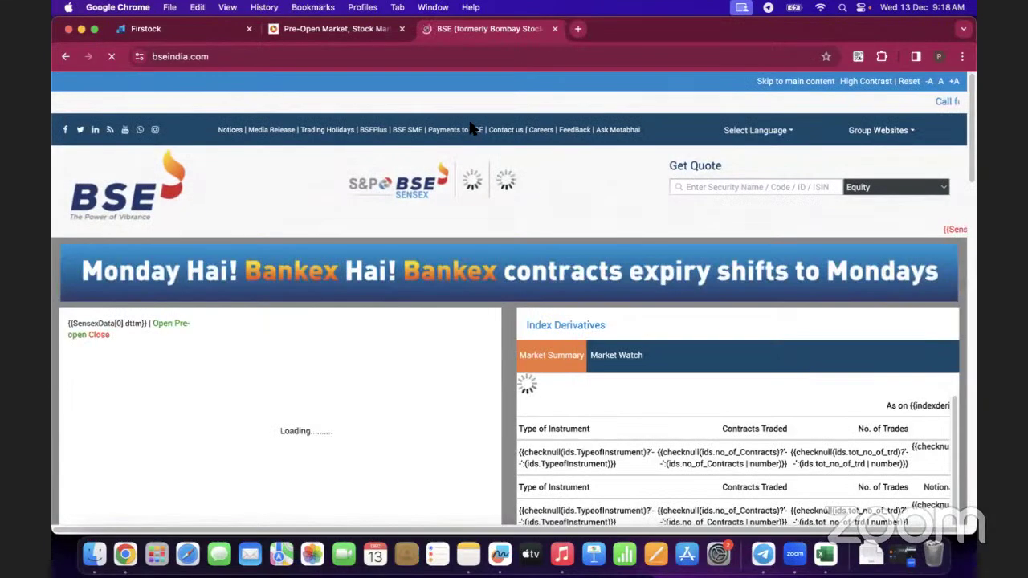
pyautogui.click(719, 186)
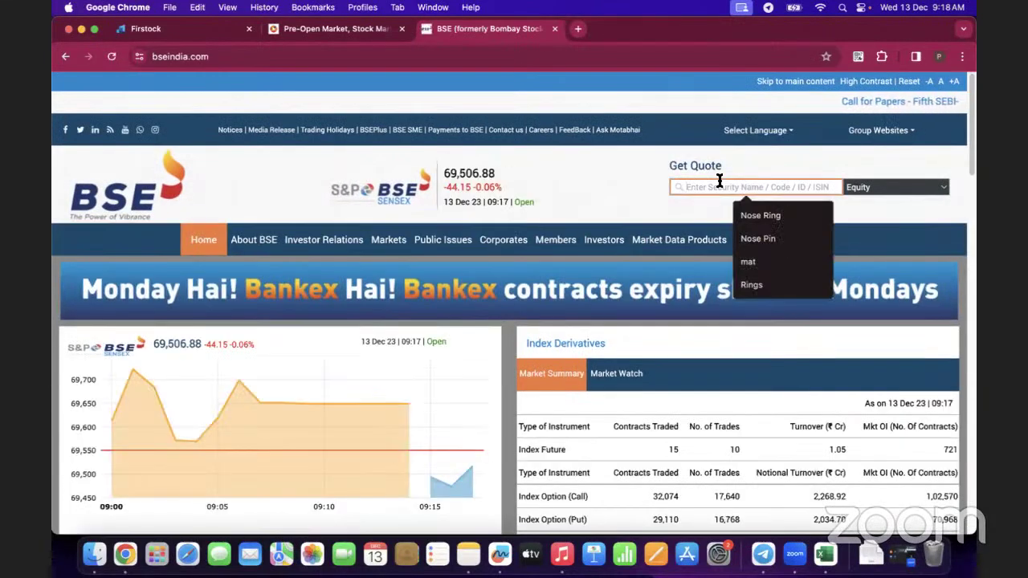
pyautogui.write('axis')
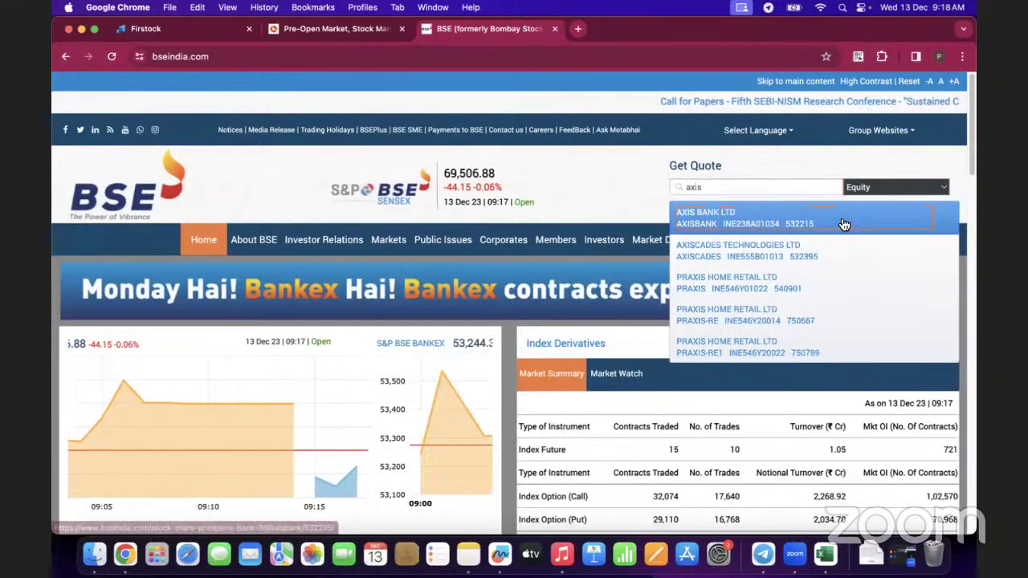
# - Open the Axis Bank Ltd quote page on BSE India and scroll through it
pyautogui.click(839, 220)
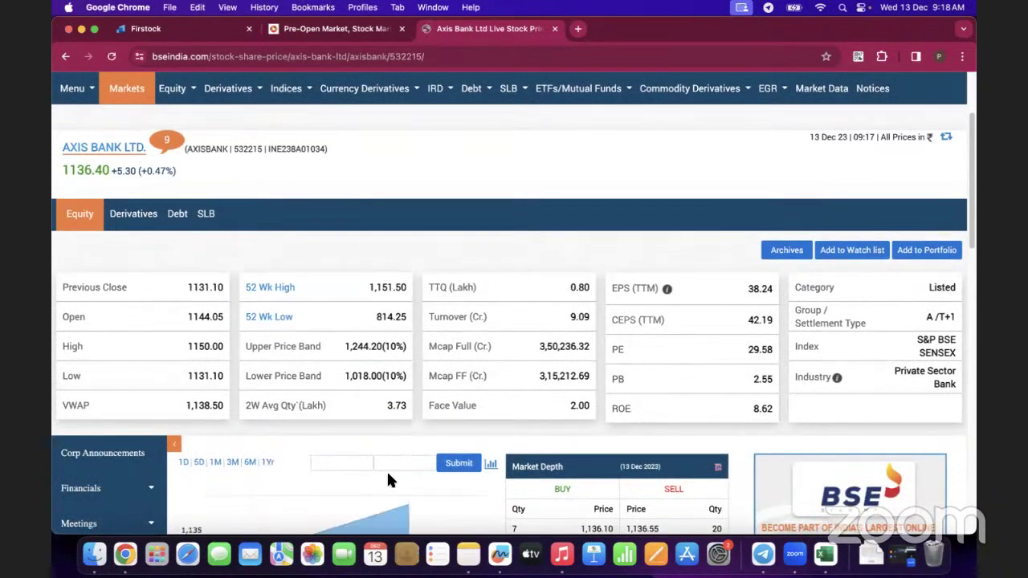
pyautogui.scroll(-4, 389, 477)
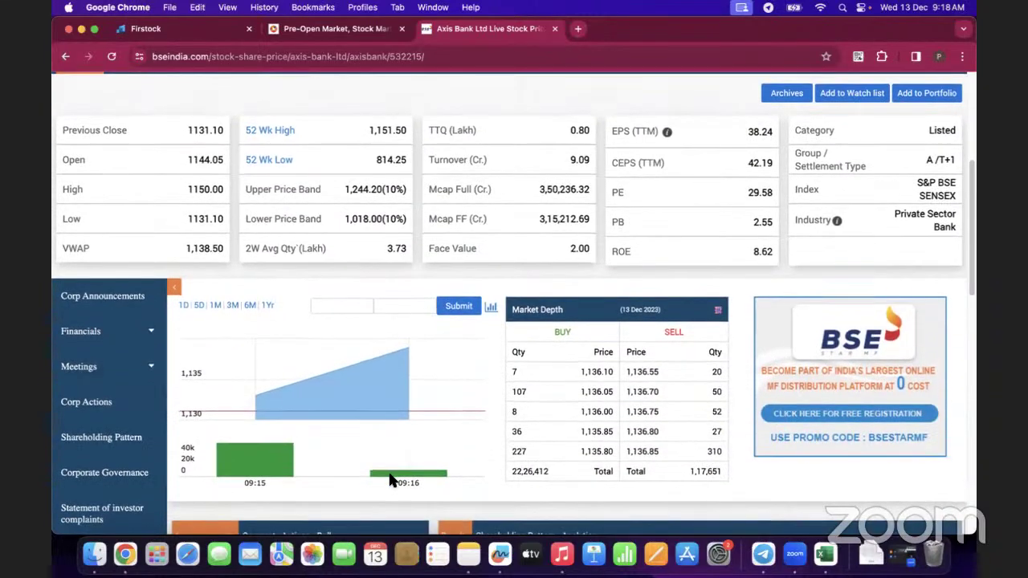
pyautogui.scroll(-1, 389, 480)
pyautogui.scroll(-4, 388, 479)
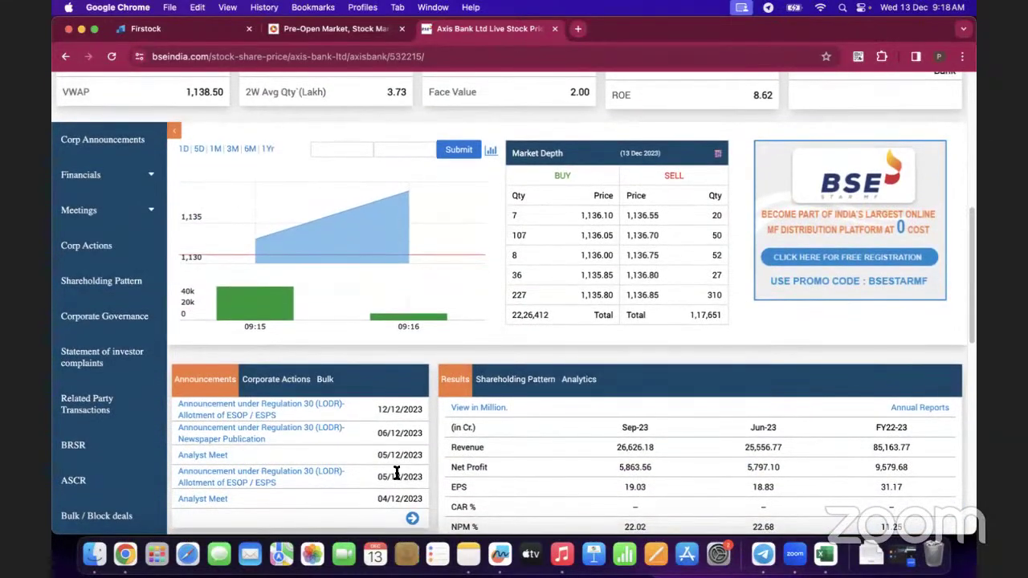
pyautogui.scroll(-2, 395, 473)
pyautogui.scroll(-2, 396, 474)
pyautogui.scroll(-2, 396, 476)
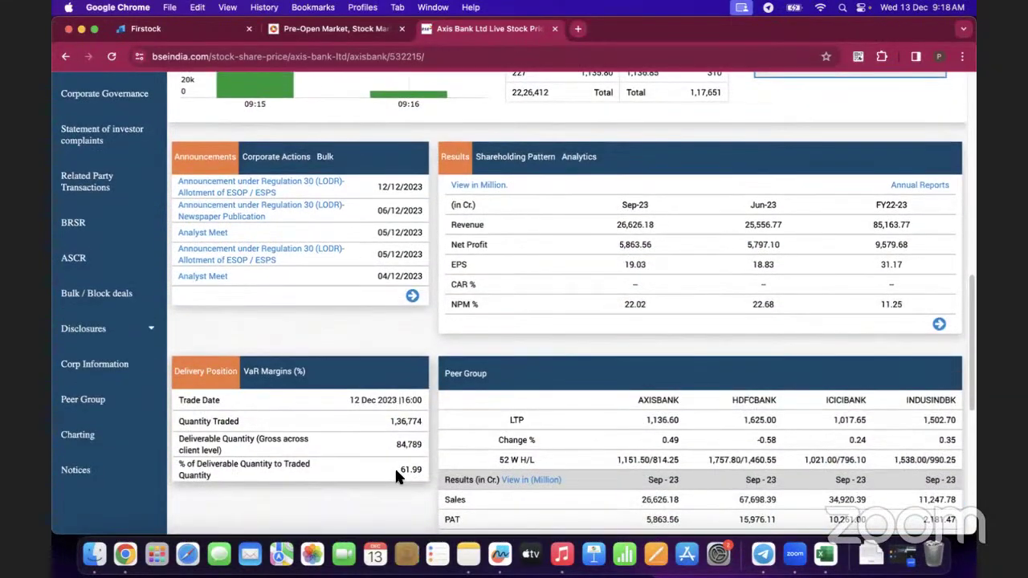
pyautogui.scroll(-2, 394, 466)
pyautogui.scroll(-1, 394, 467)
pyautogui.scroll(10, 394, 467)
pyautogui.scroll(1, 400, 472)
pyautogui.scroll(1, 402, 472)
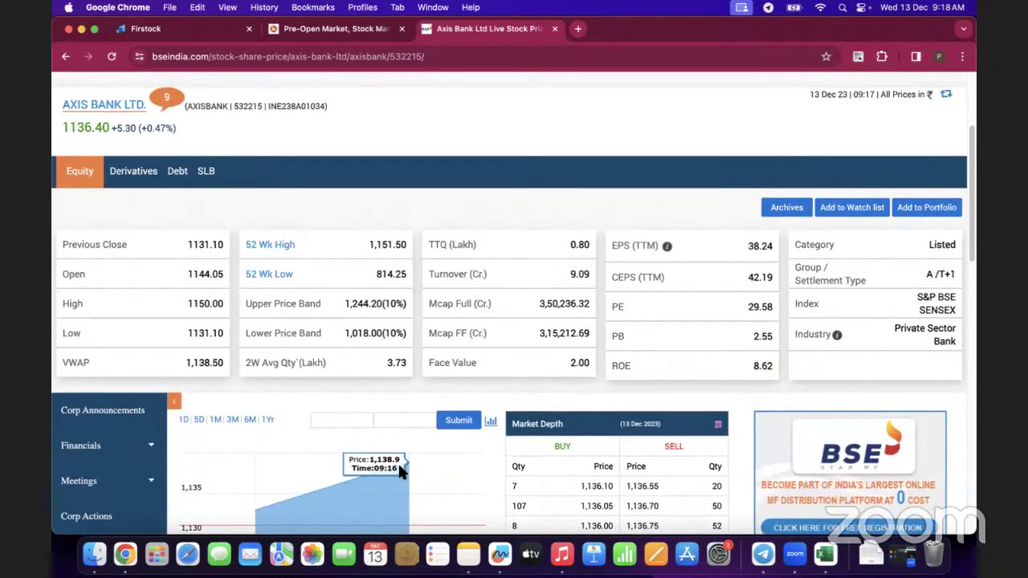
pyautogui.scroll(3, 400, 472)
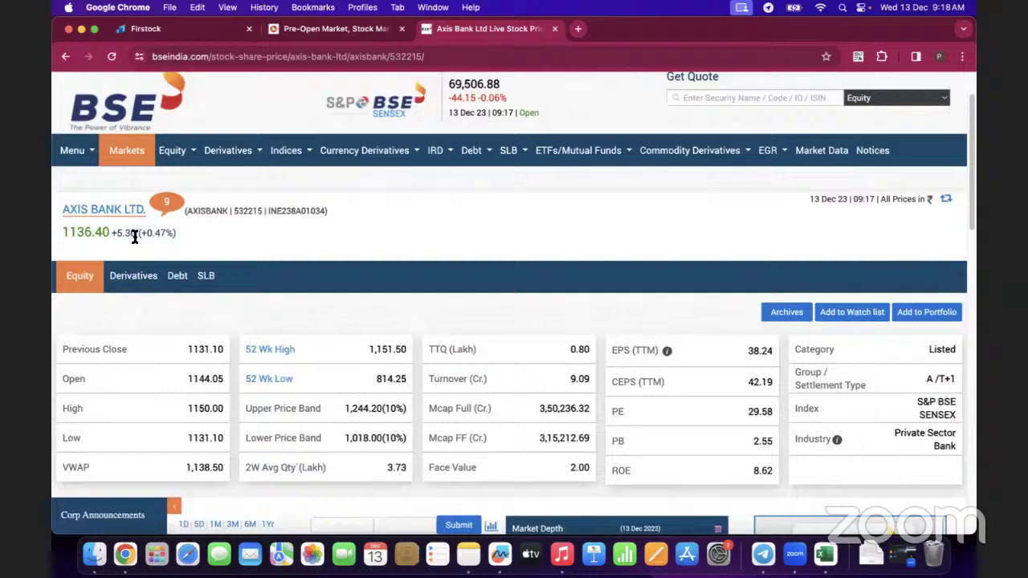
# - View Axis Bank's Derivatives and Equity pages, then return to Firstock positions
pyautogui.click(141, 275)
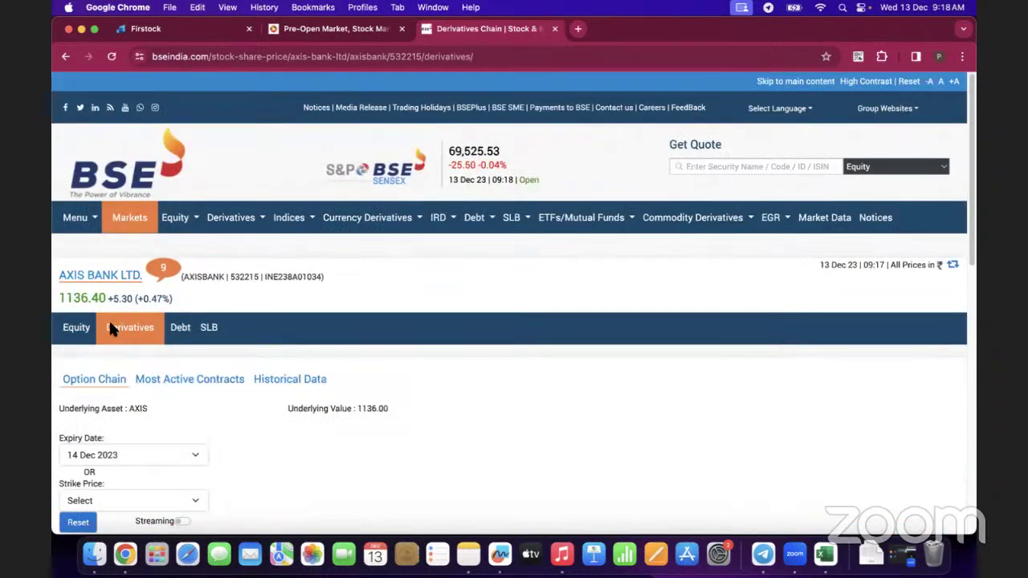
pyautogui.click(74, 326)
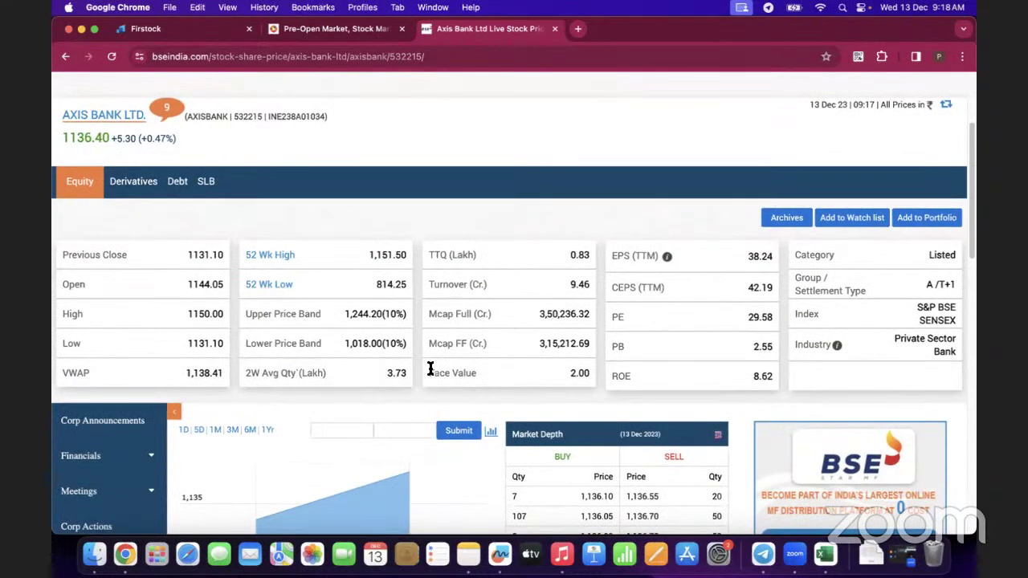
pyautogui.scroll(-3, 430, 368)
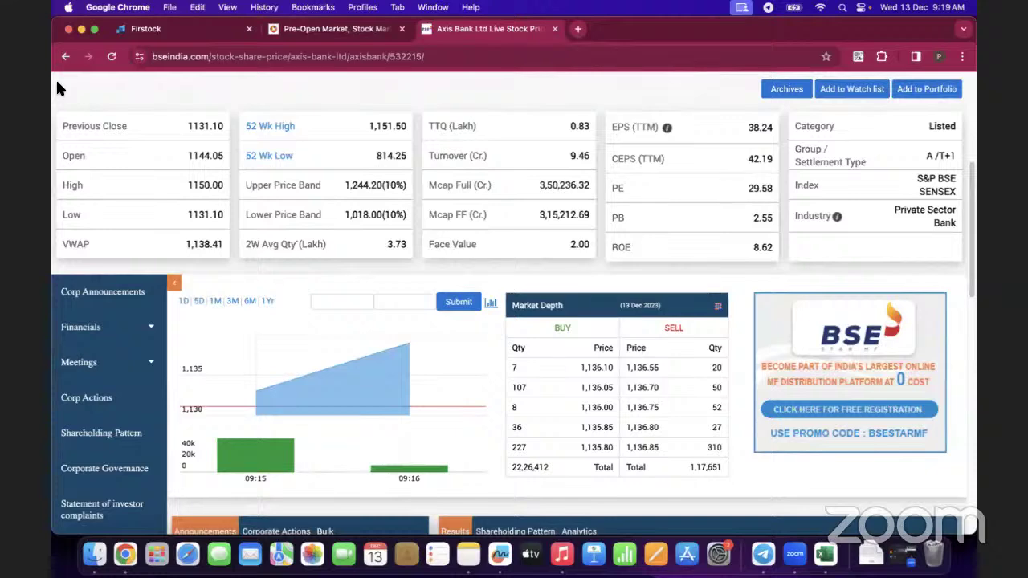
pyautogui.click(184, 29)
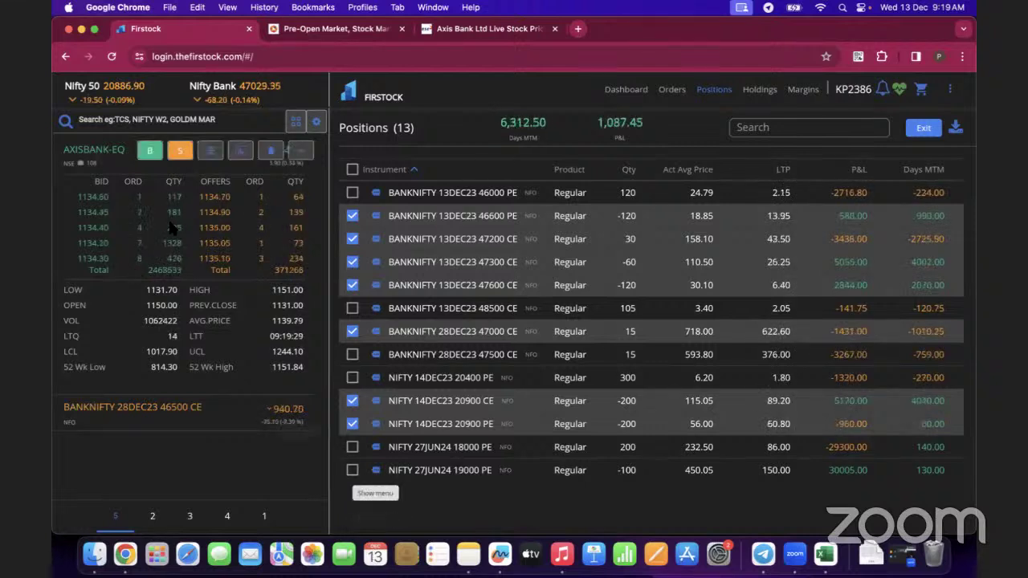
# - Clear position selections and place a limit sell for 15 BANKNIFTY 28DEC23 47000 CE at 730
pyautogui.click(211, 152)
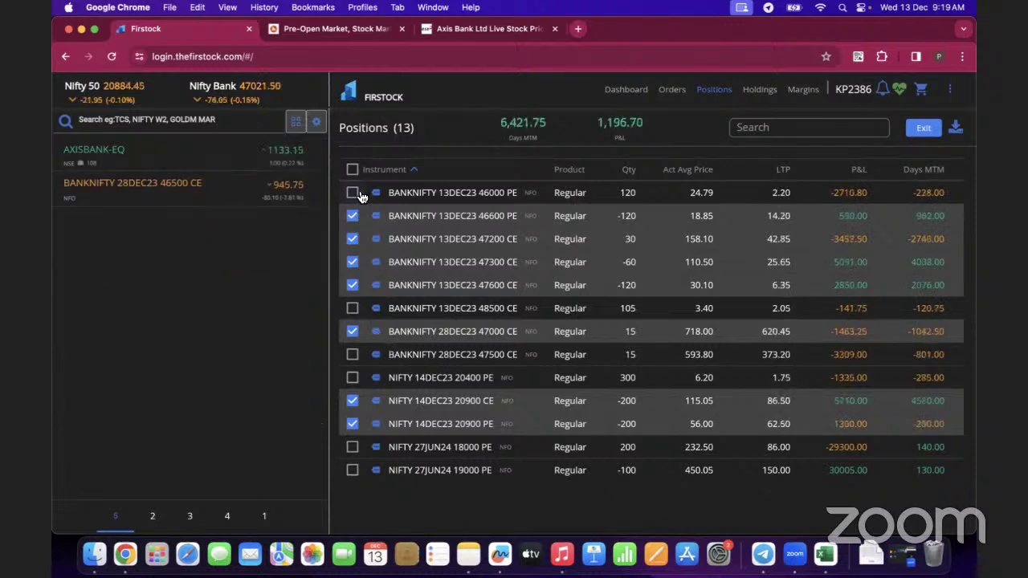
pyautogui.click(351, 169)
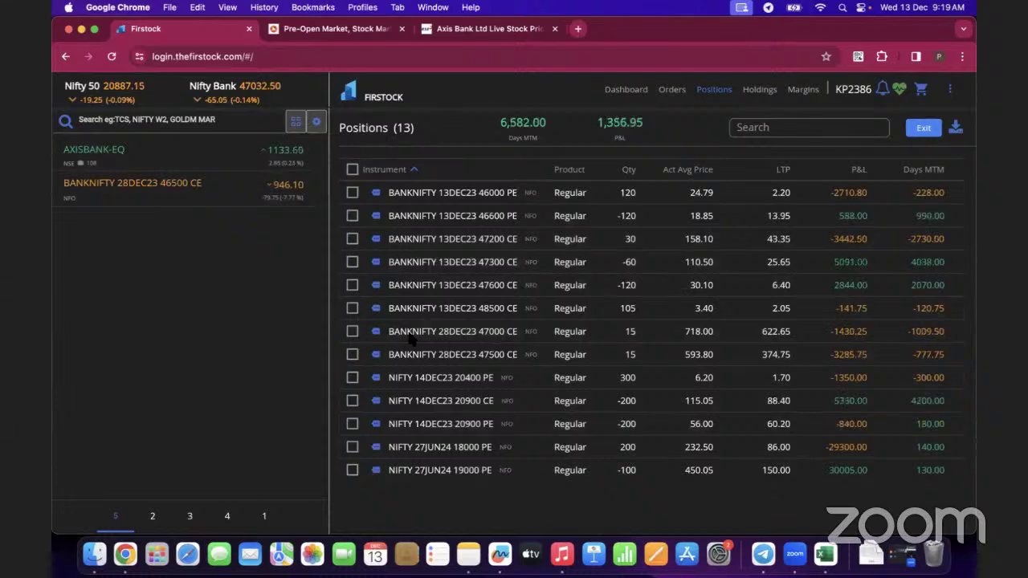
pyautogui.click(375, 331)
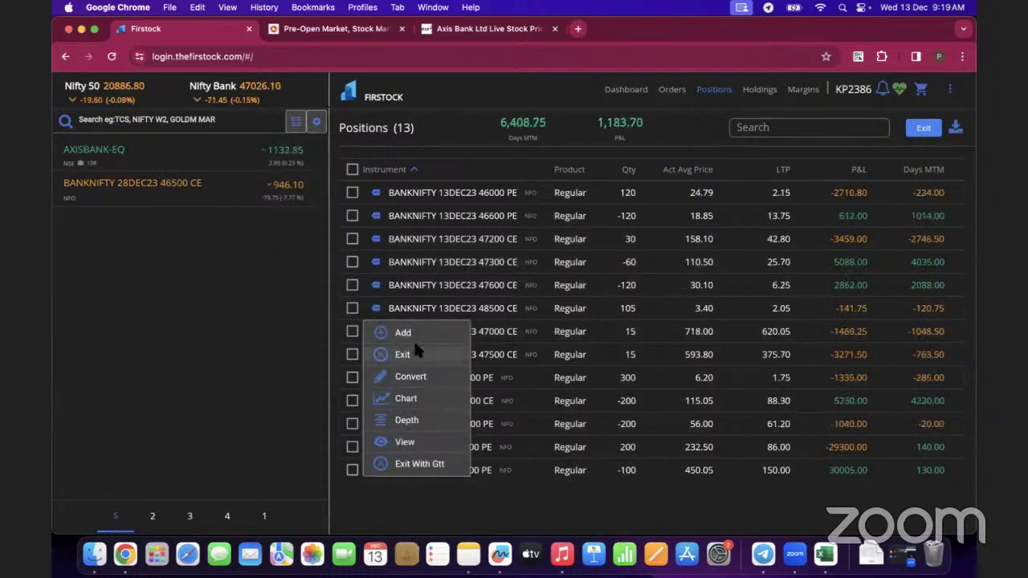
pyautogui.click(404, 353)
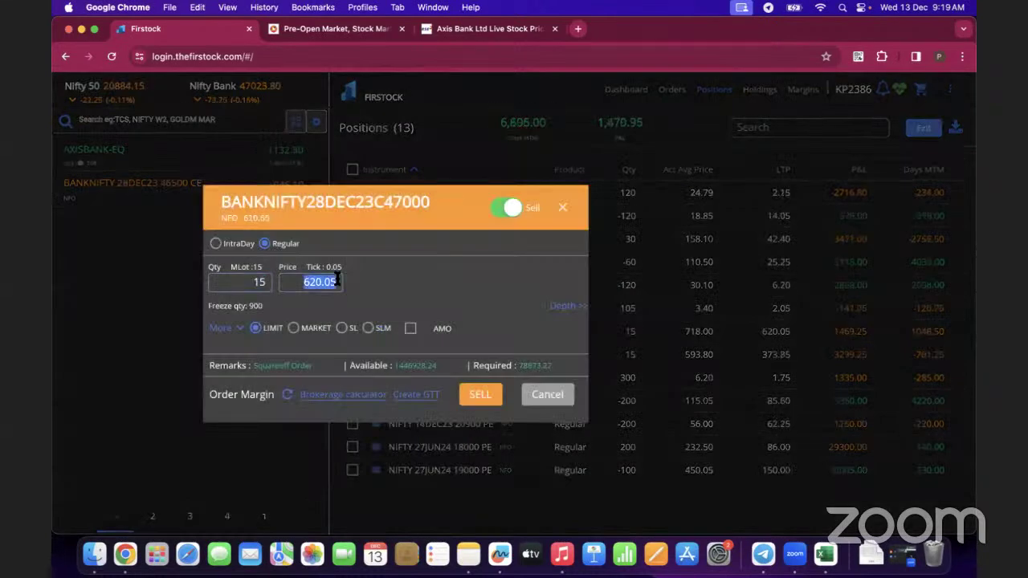
pyautogui.write('730')
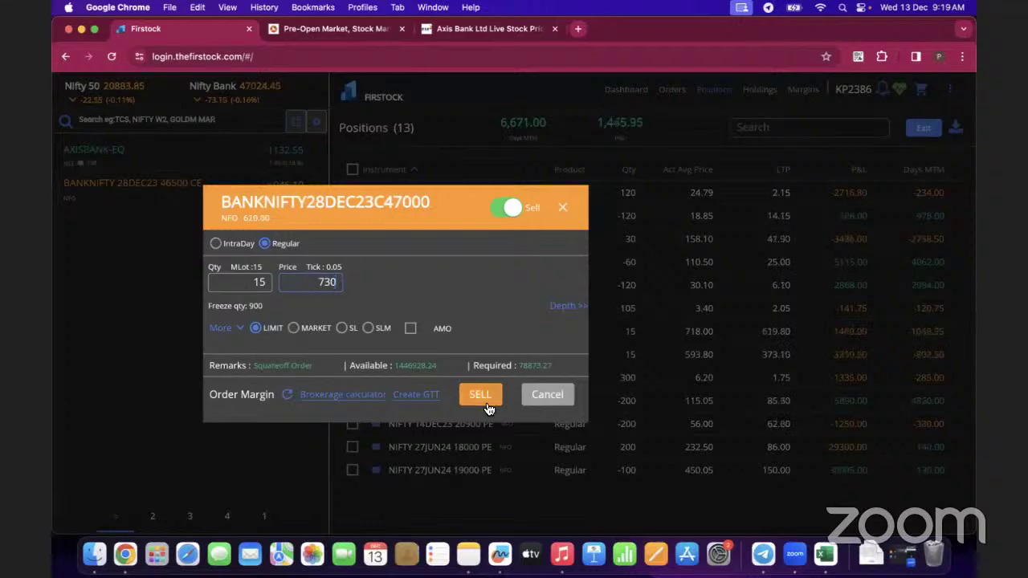
pyautogui.click(479, 393)
pyautogui.click(714, 89)
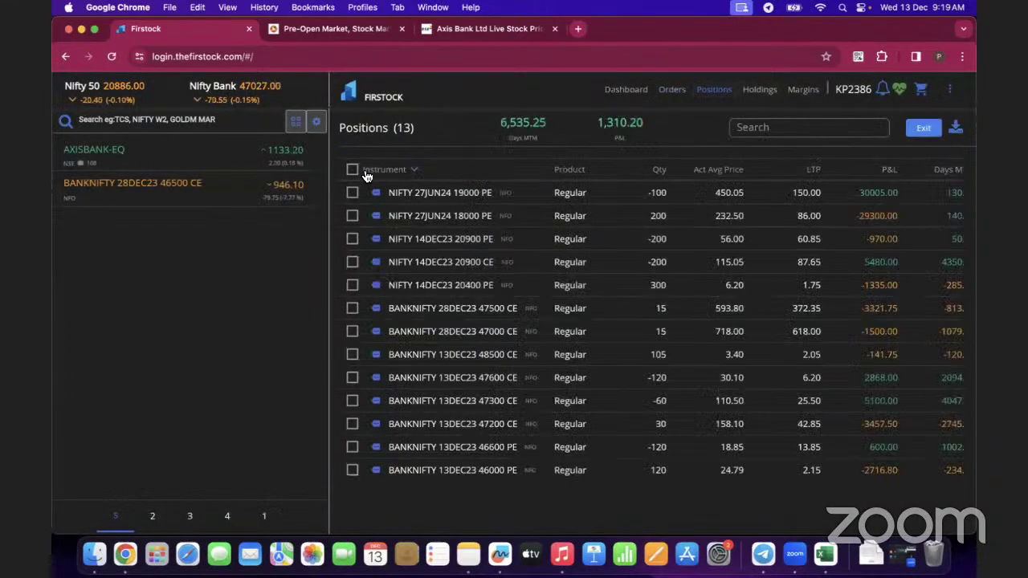
pyautogui.click(374, 171)
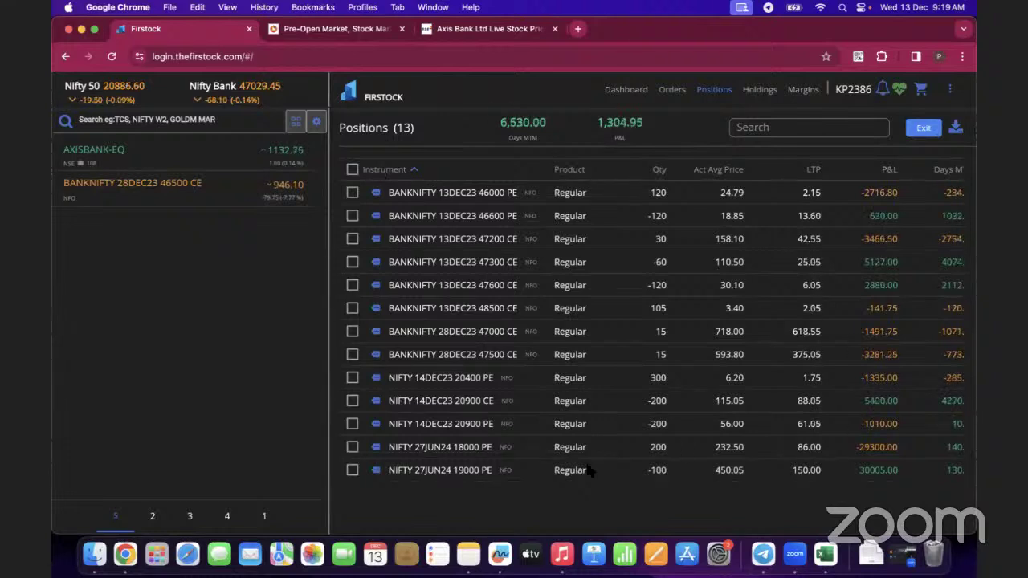
# - Select only the BANKNIFTY 13DEC23 47600 CE position and exit it
pyautogui.click(351, 215)
pyautogui.click(352, 285)
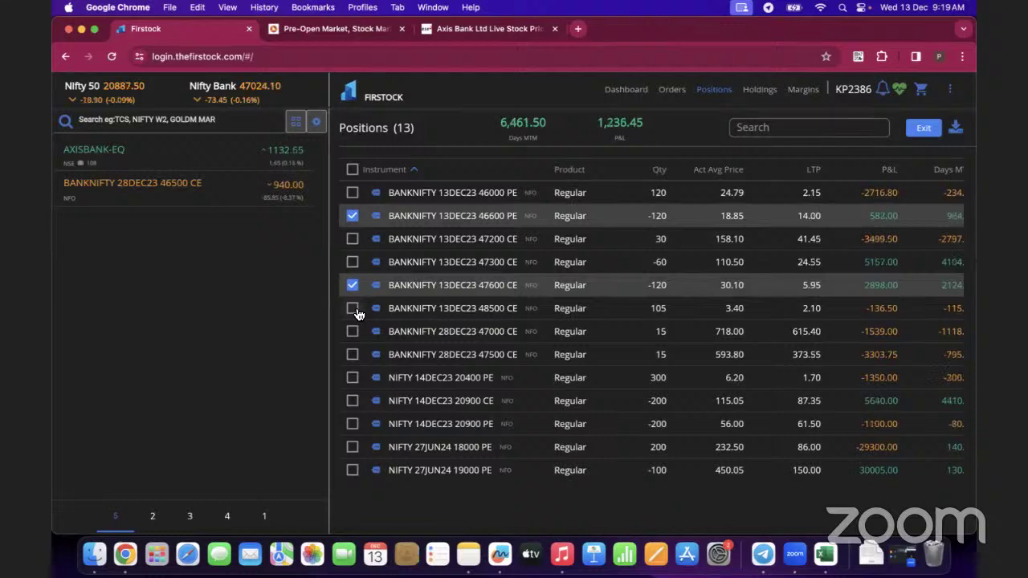
pyautogui.click(353, 216)
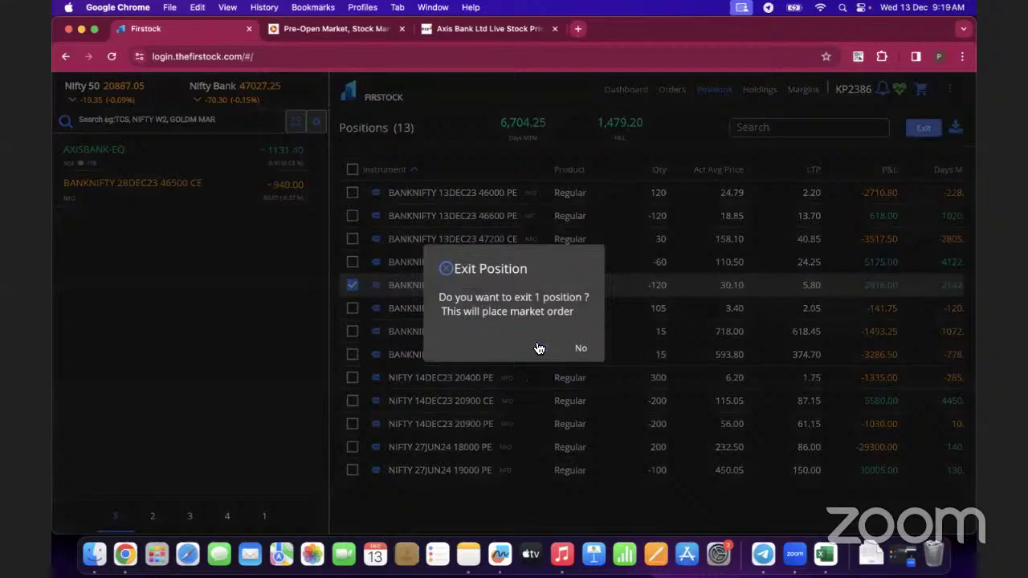
pyautogui.click(583, 347)
# - Confirm the 47600 CE exit, then market-sell 120 BANKNIFTY 13DEC23 47500 CE
pyautogui.click(238, 122)
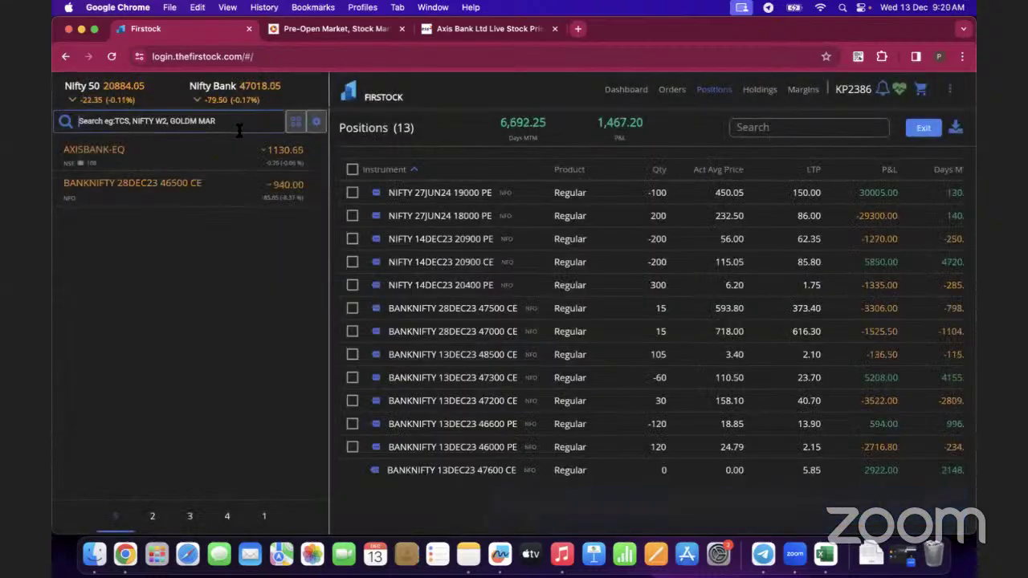
pyautogui.write('BANKNIFTY 47500')
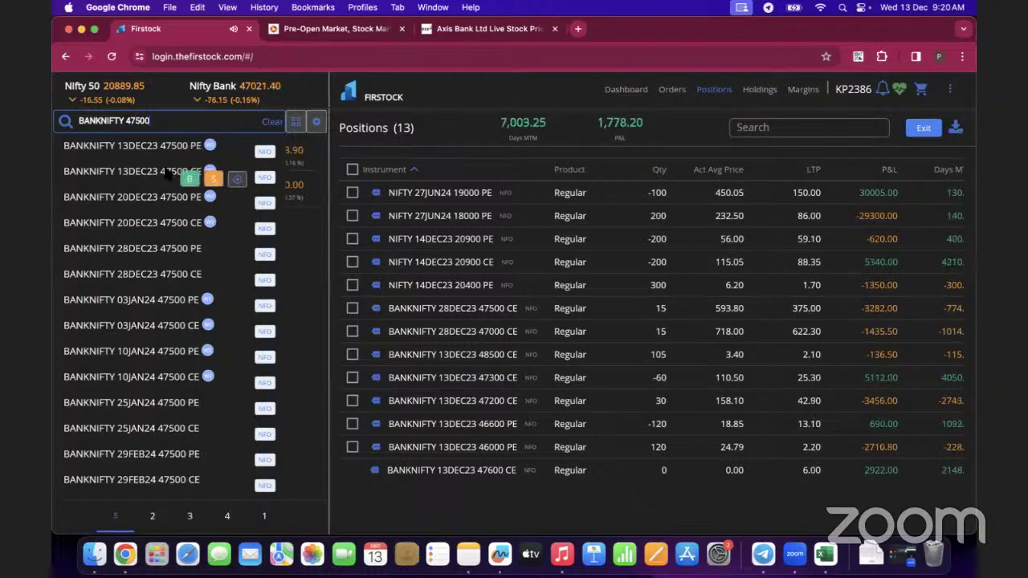
pyautogui.click(179, 170)
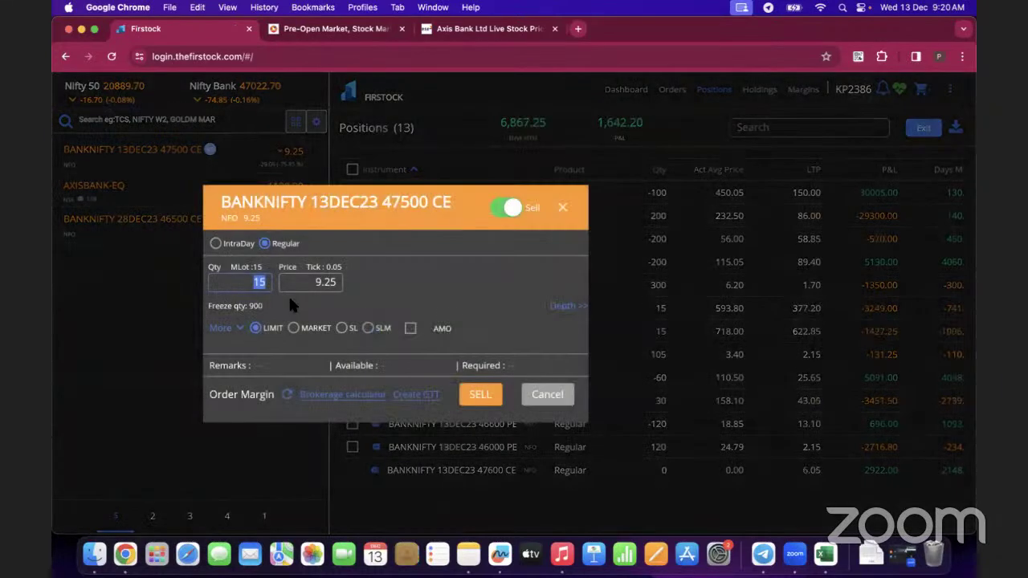
pyautogui.write('0')
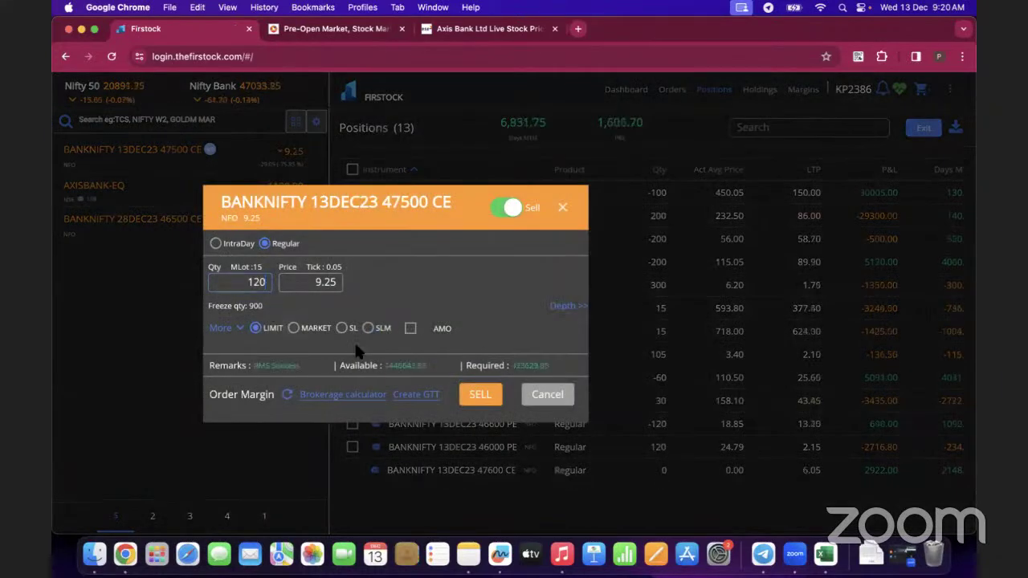
pyautogui.click(294, 327)
pyautogui.click(478, 393)
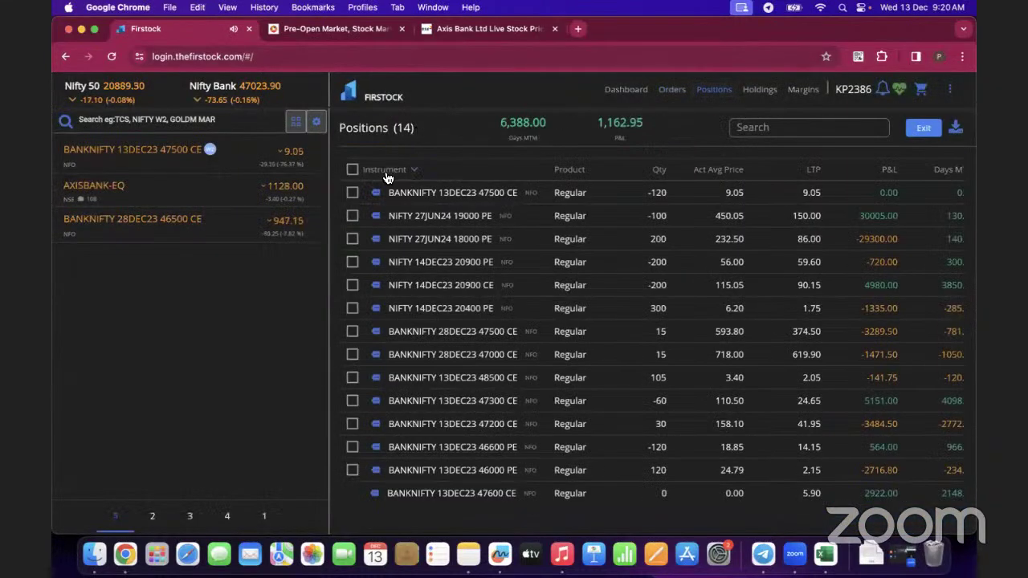
# - Sort the positions by instrument in ascending order and scroll through the list
pyautogui.click(393, 171)
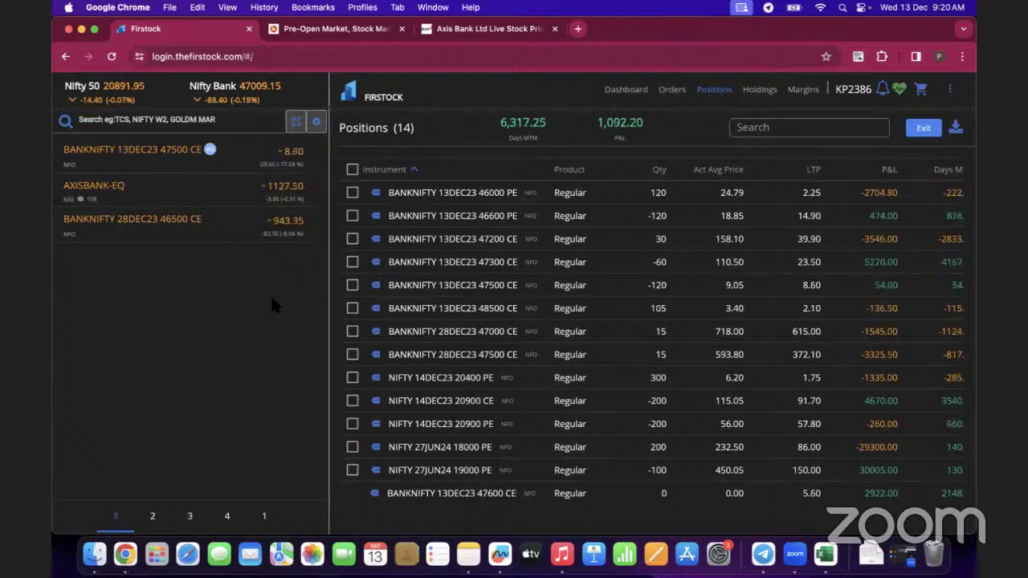
pyautogui.scroll(-2, 371, 306)
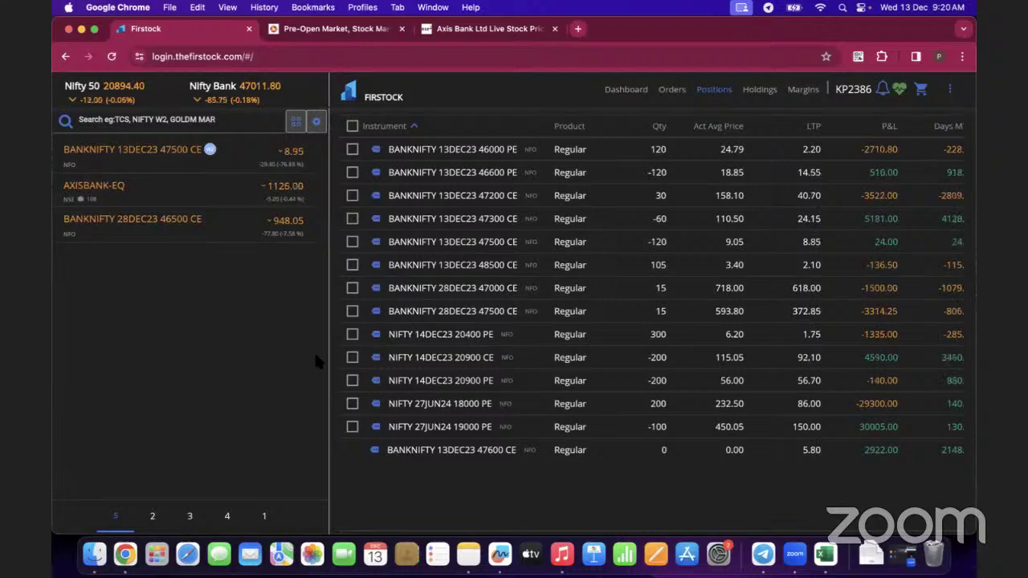
pyautogui.scroll(2, 414, 372)
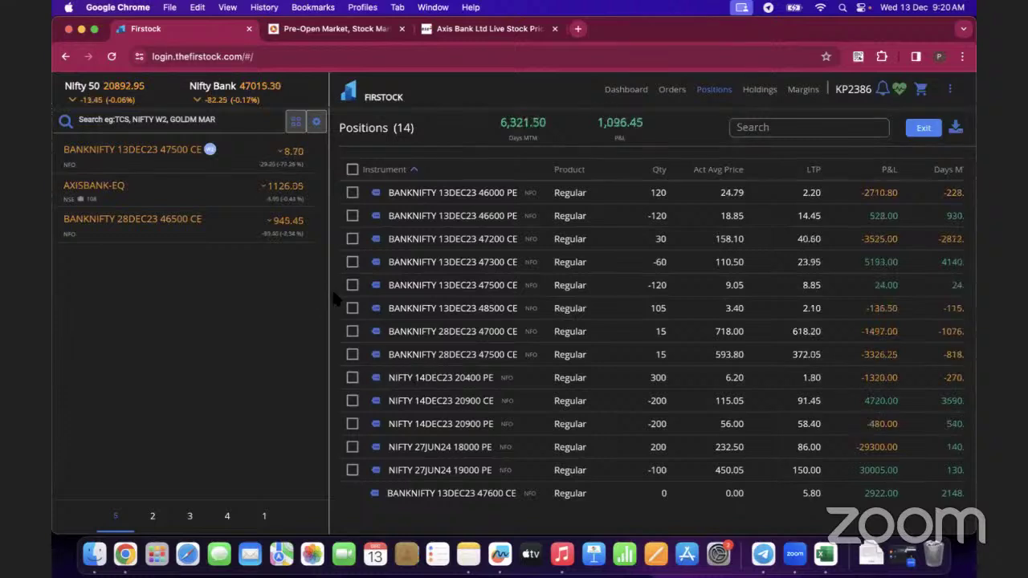
# - Briefly tick the 46600 PE and 47500 CE shorts, then untick both
pyautogui.click(353, 216)
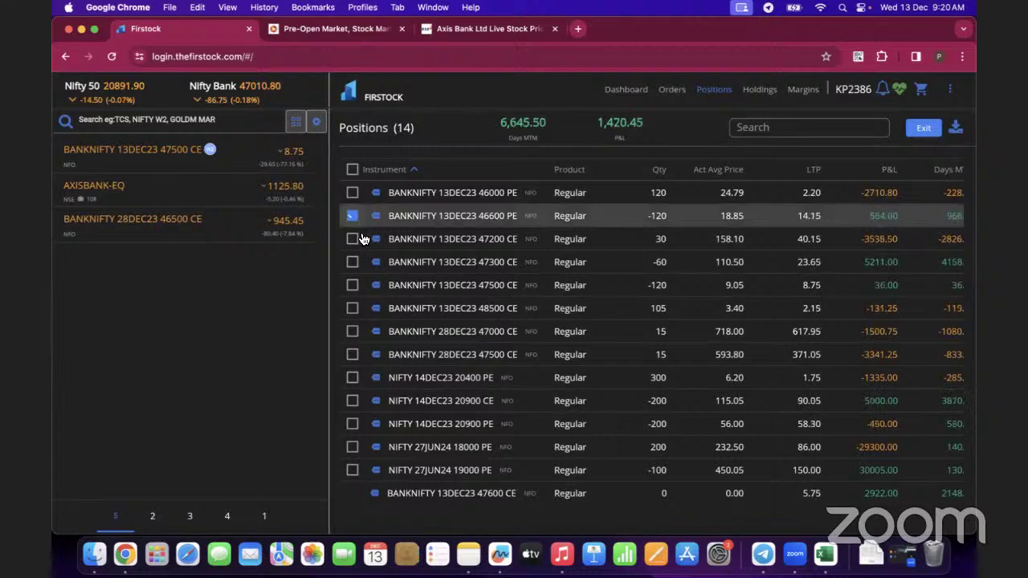
pyautogui.click(352, 286)
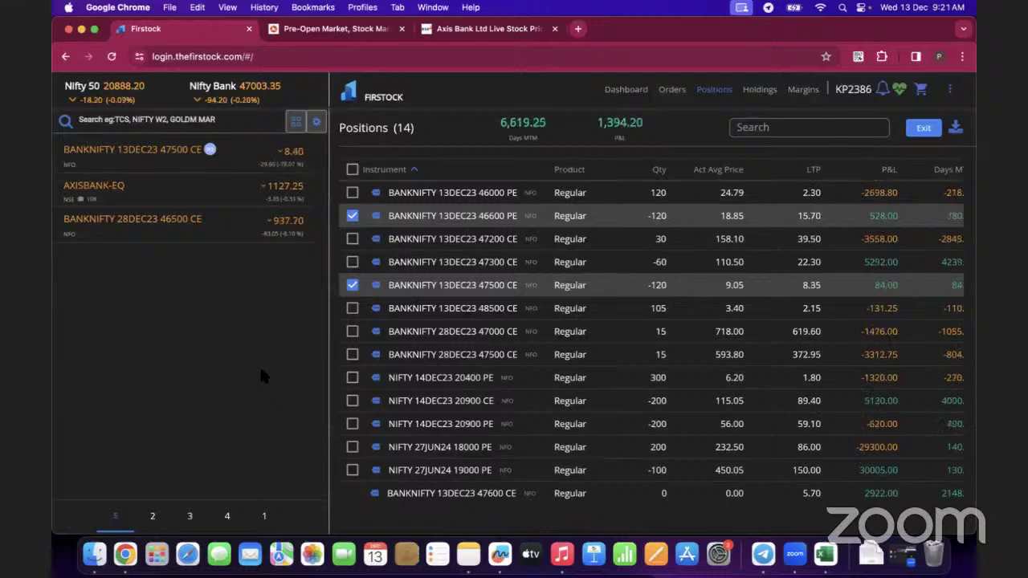
pyautogui.click(354, 286)
pyautogui.click(354, 217)
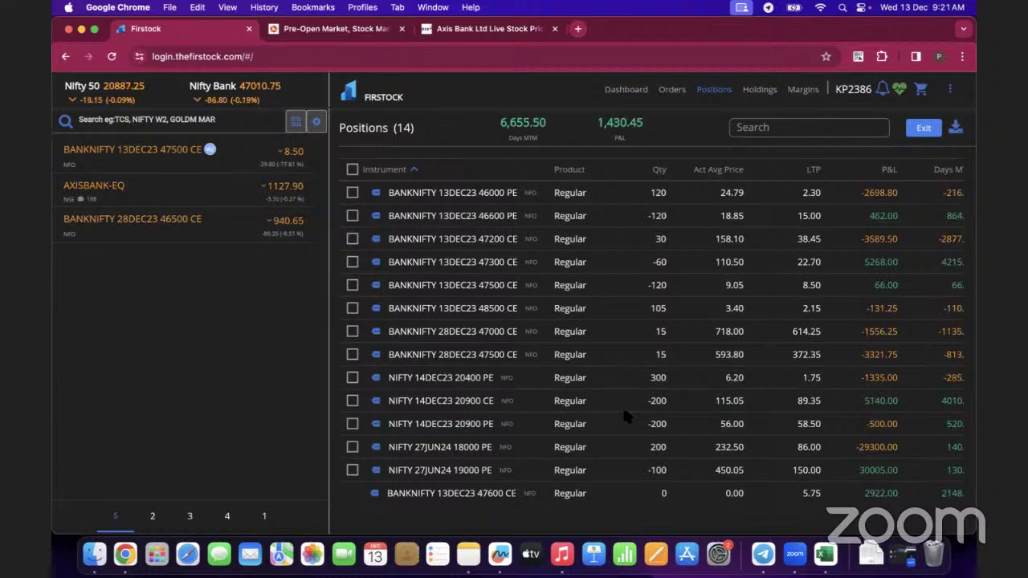
pyautogui.click(671, 90)
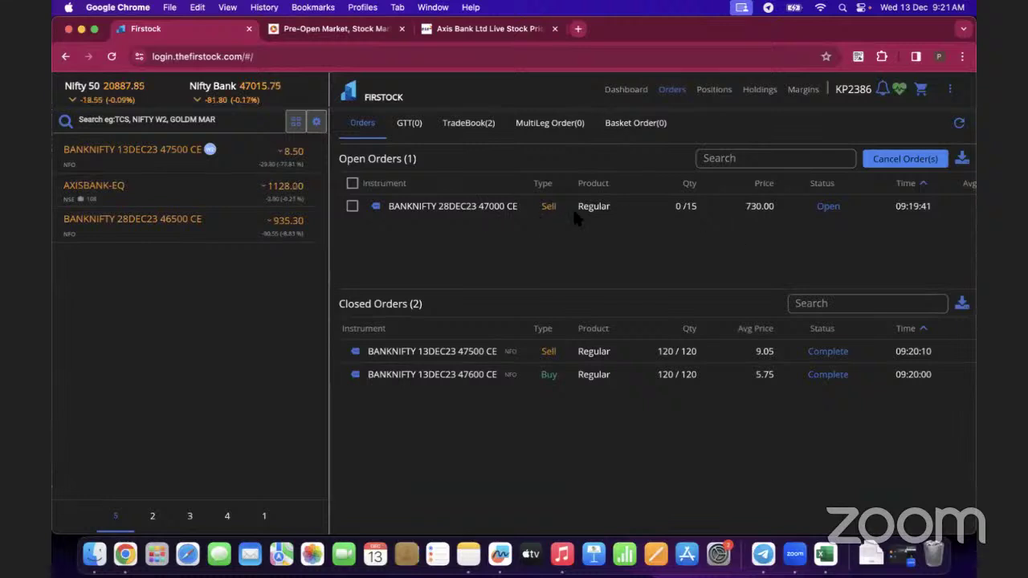
pyautogui.click(713, 90)
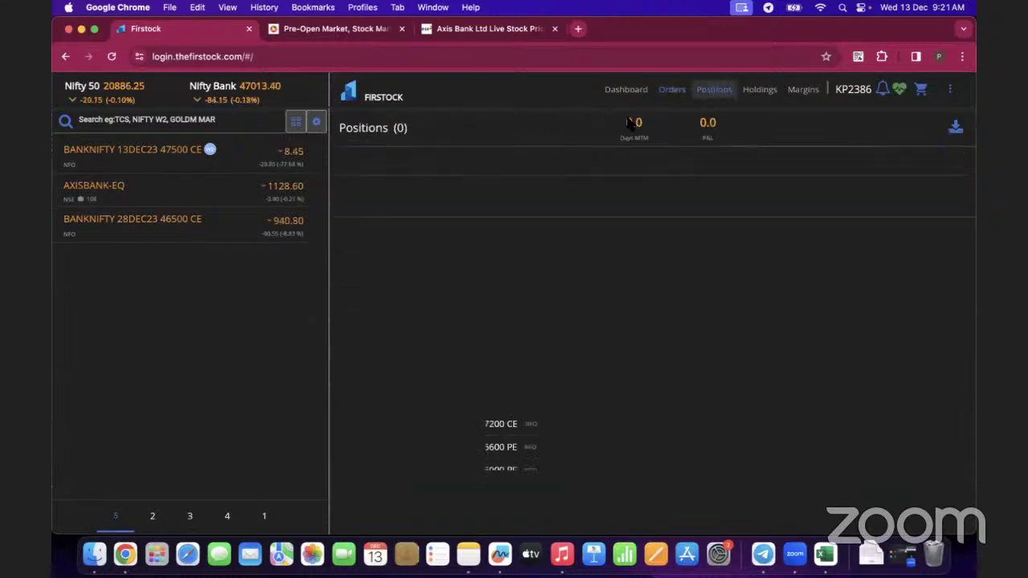
pyautogui.scroll(-1, 600, 241)
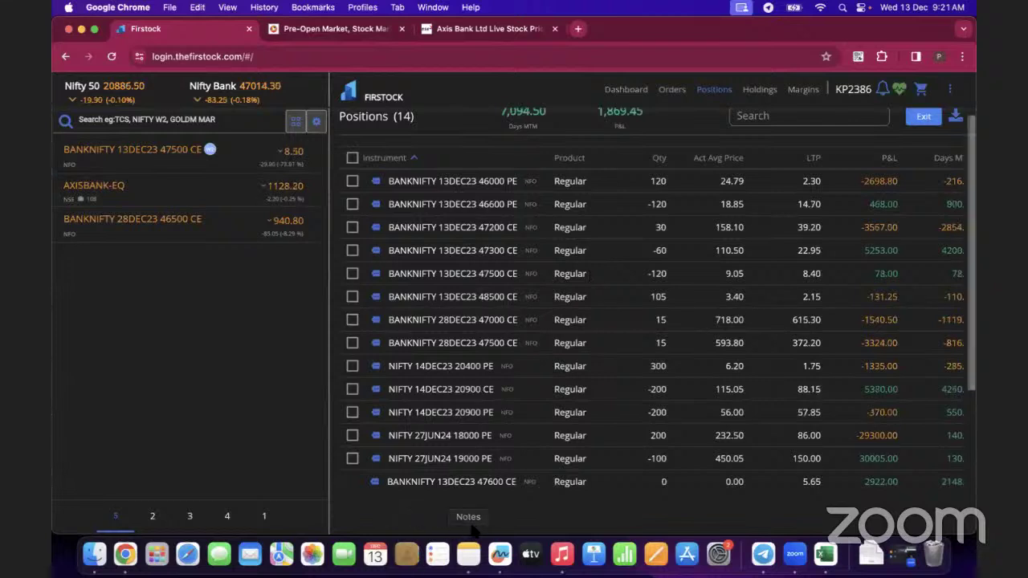
pyautogui.scroll(1, 512, 492)
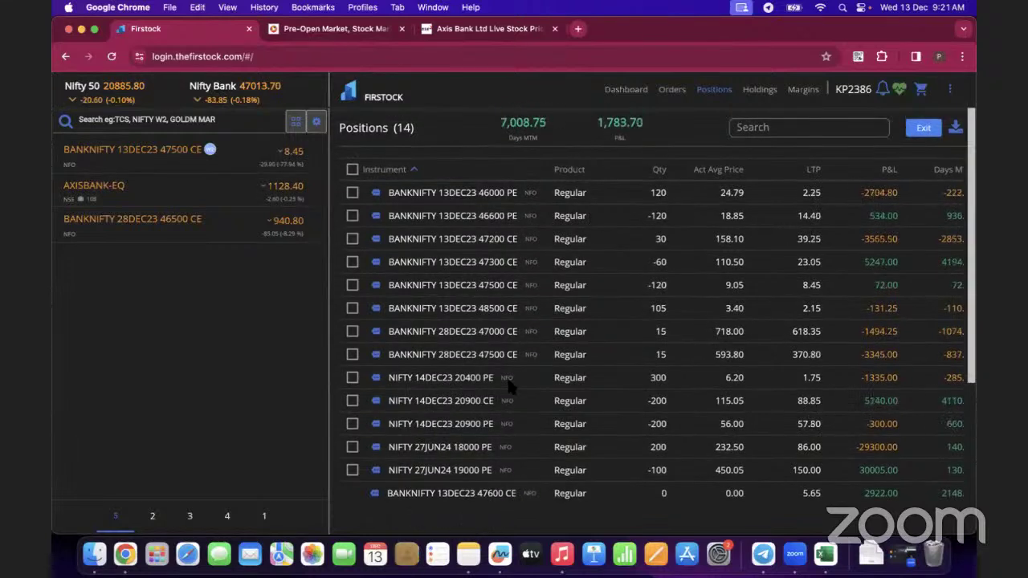